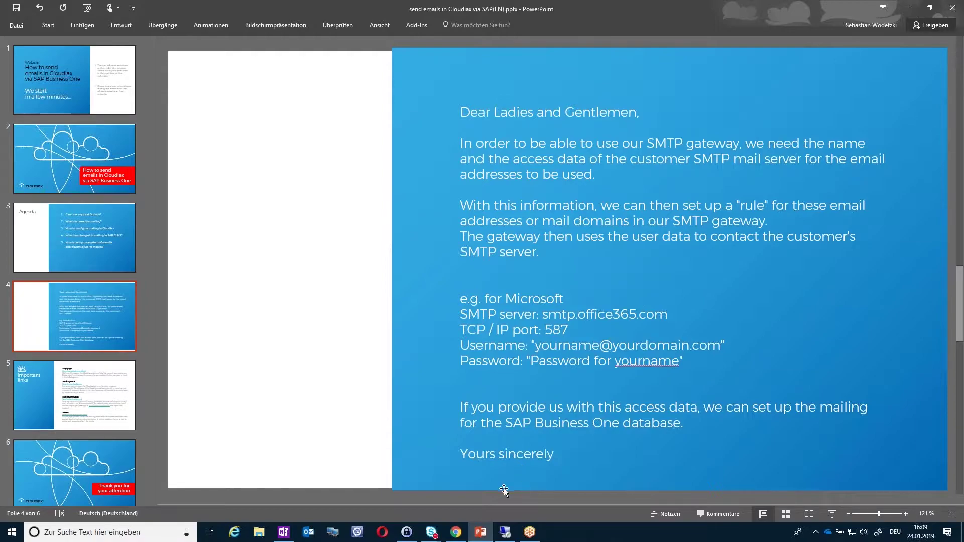
Open General Settings under Administration > System Initialization to show the smtp.strato.de mailer settings.
click(506, 532)
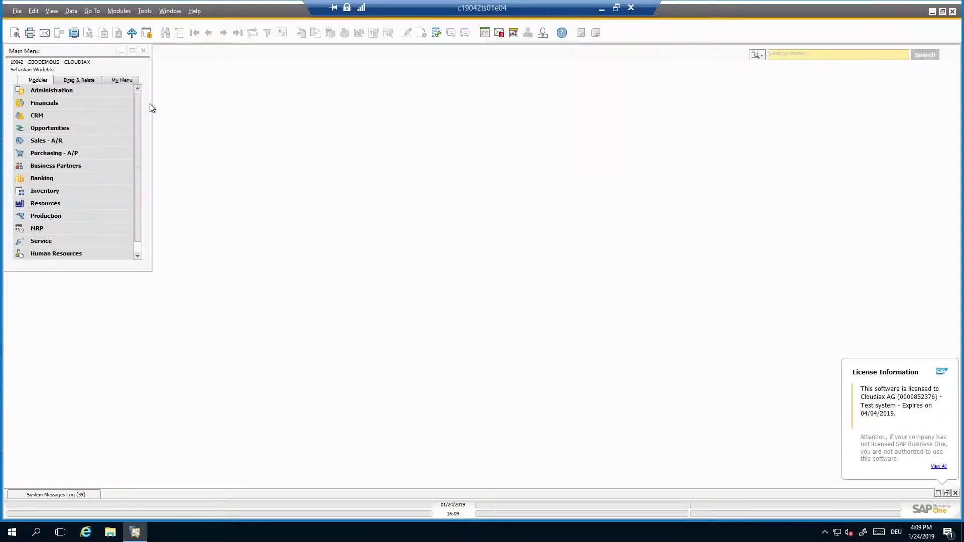
click(94, 93)
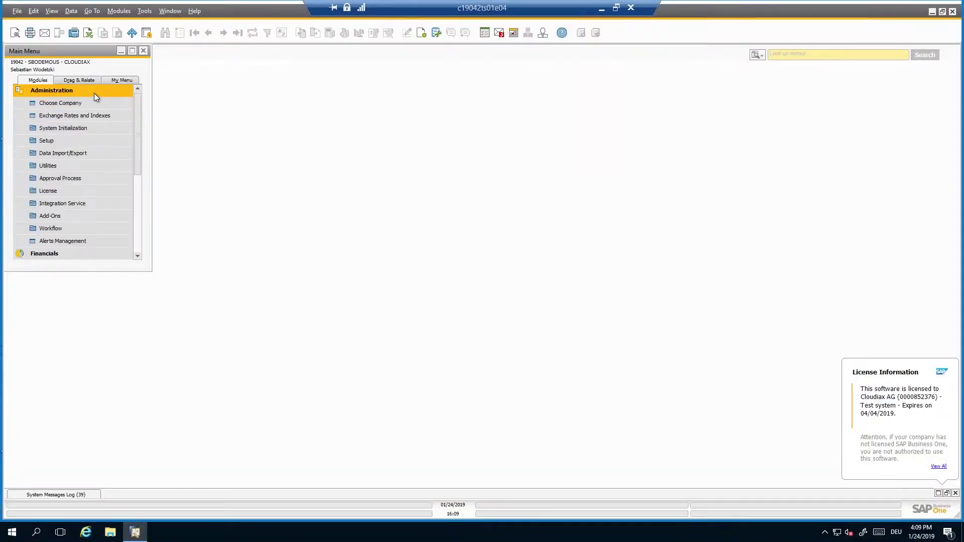
click(98, 124)
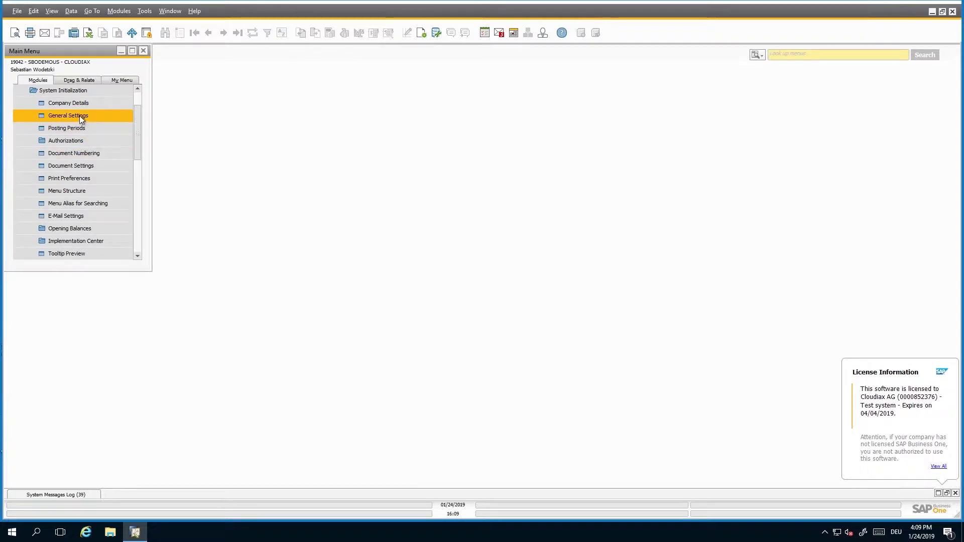
click(79, 116)
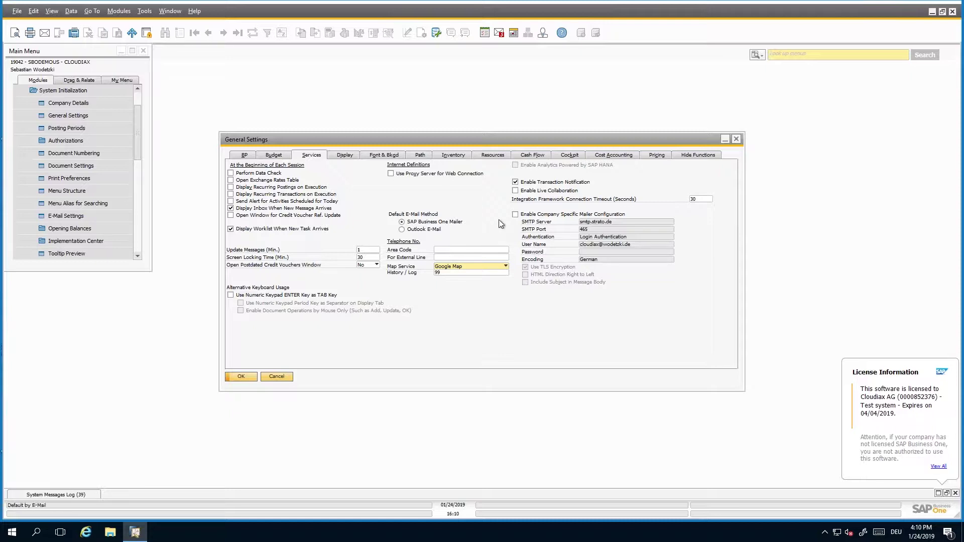
Enable the company-specific mailer configuration with SMTP server smtp.strato.de, port 465 and TLS.
click(532, 215)
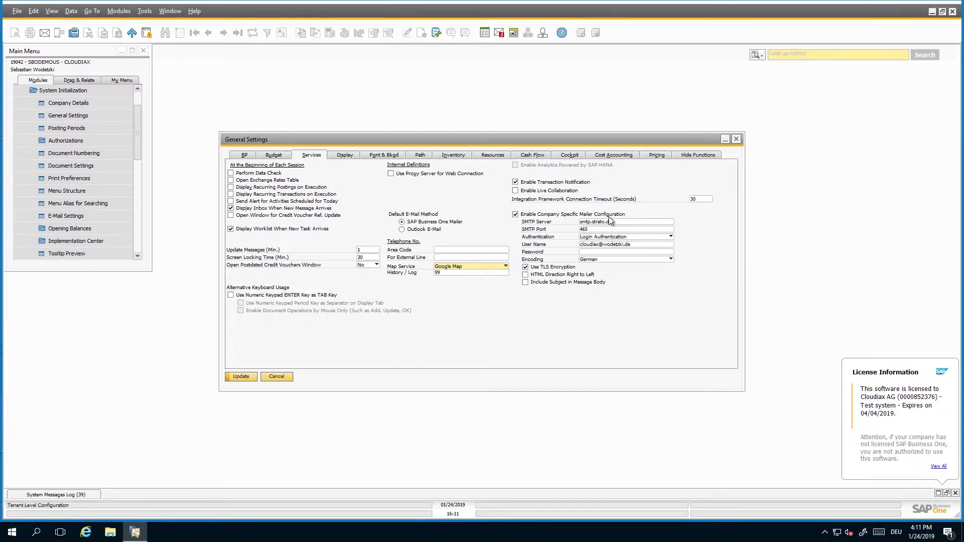
click(603, 222)
Close General Settings without saving the mailer changes.
click(75, 92)
click(74, 94)
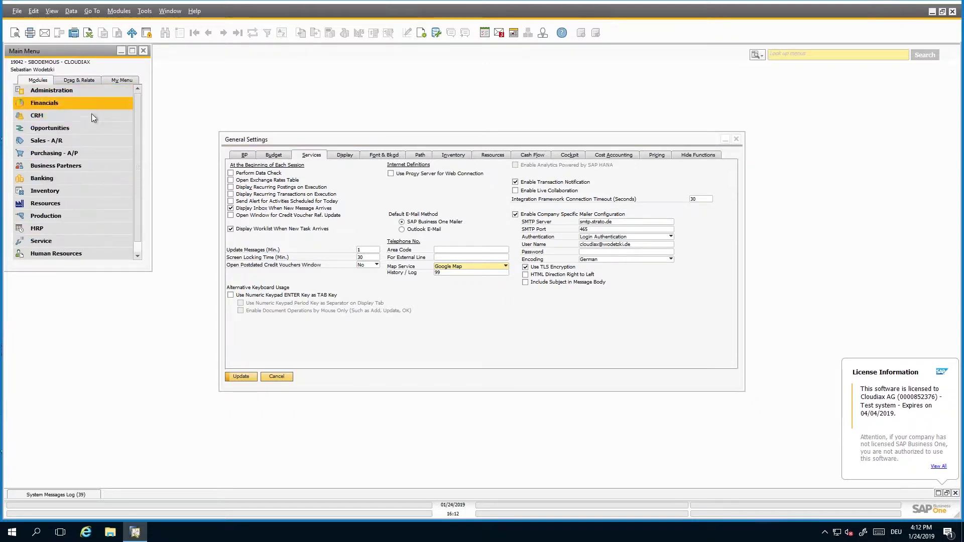
click(739, 140)
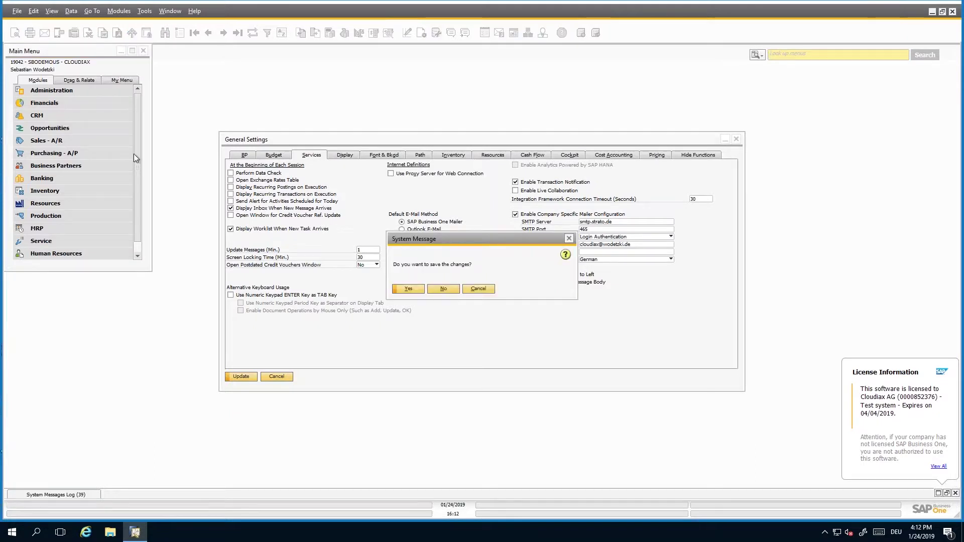
click(444, 288)
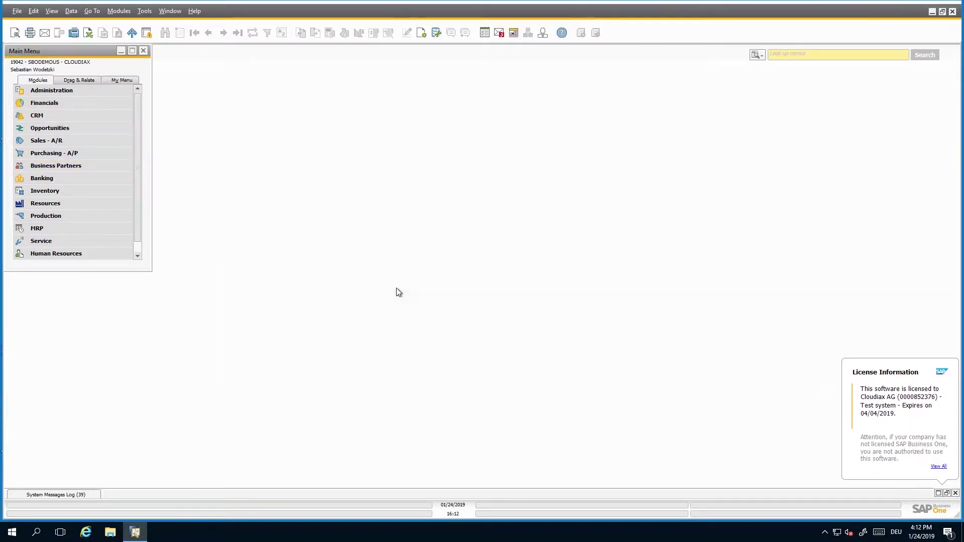
Start the B1 Usability Package add-on in the Add-On Manager.
click(60, 91)
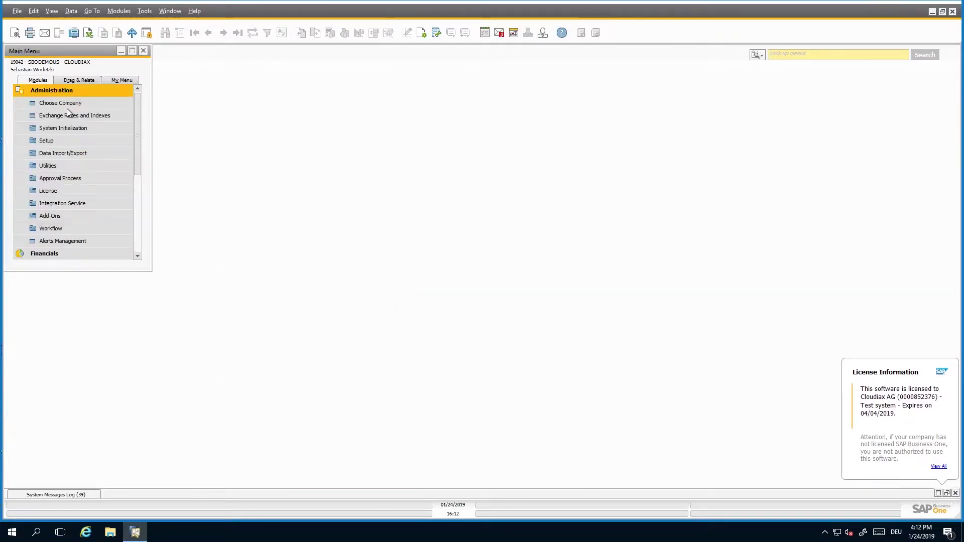
click(79, 216)
click(83, 228)
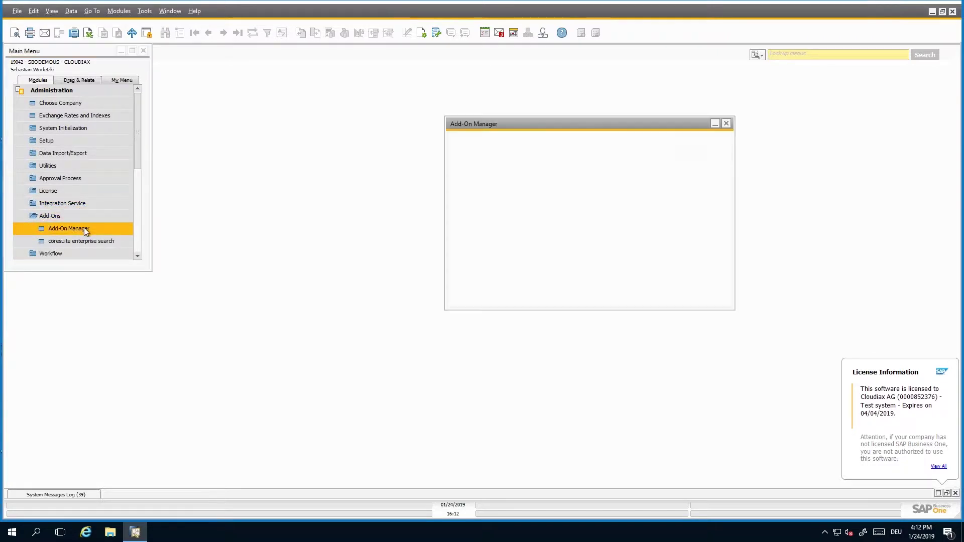
drag(450, 125, 331, 120)
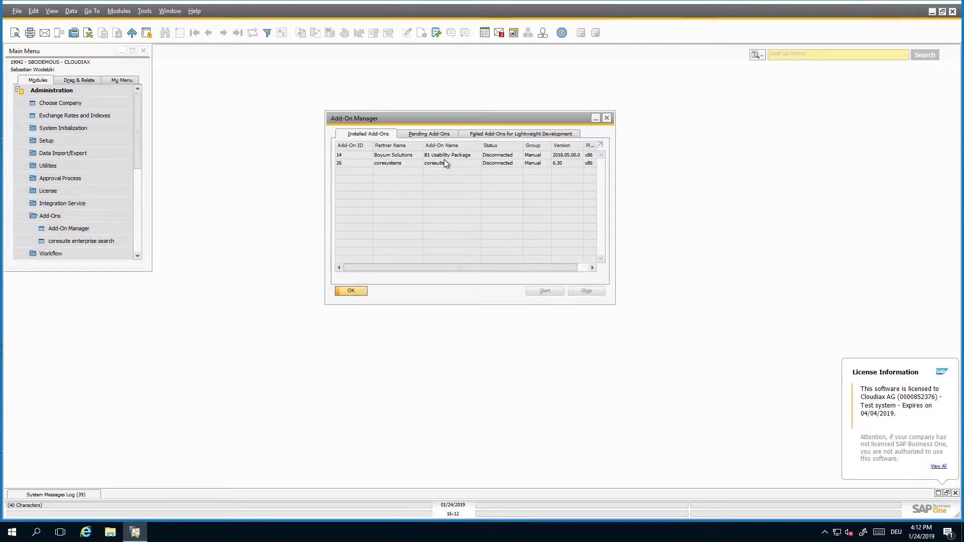
click(442, 156)
click(548, 292)
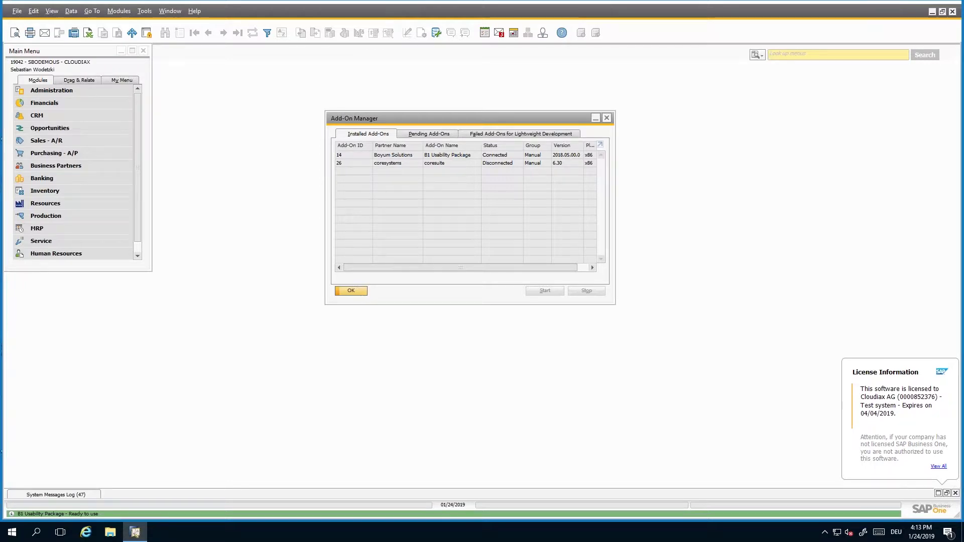
click(85, 92)
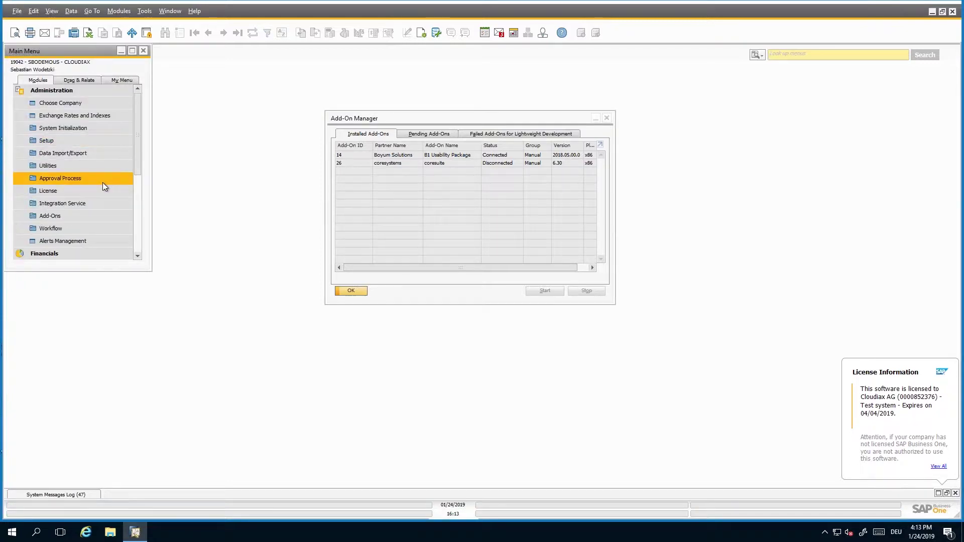
Browse B1 Print and Delivery report actions to RA-D004 and open its SMTP account list.
click(80, 213)
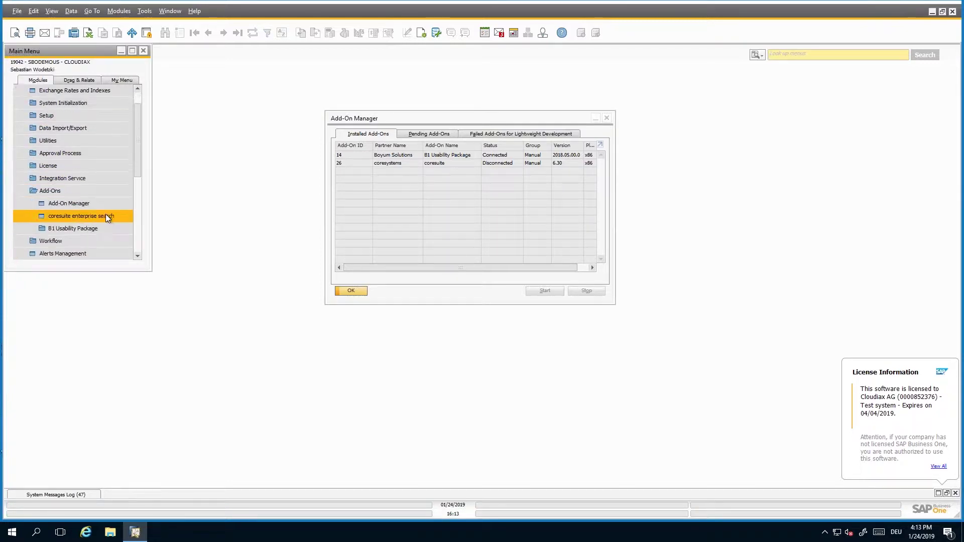
click(101, 241)
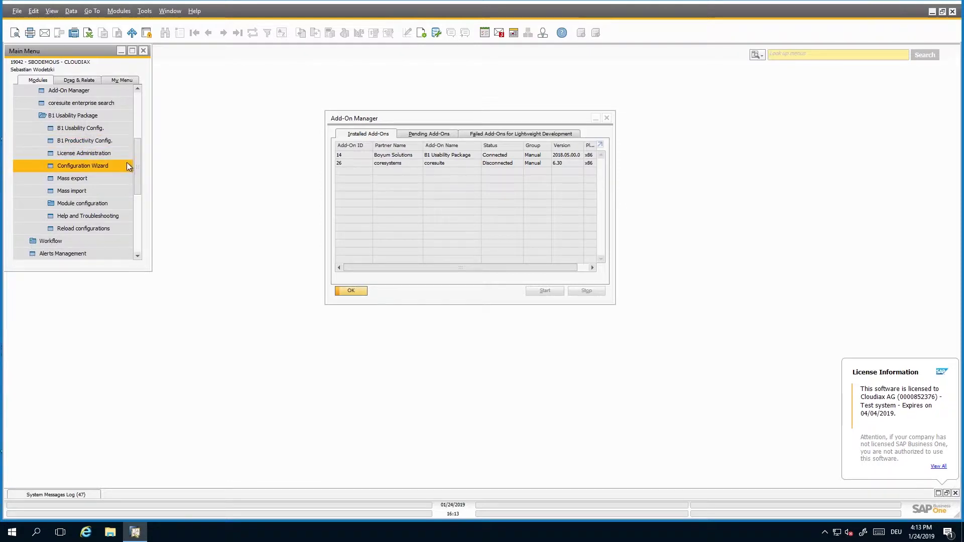
click(107, 203)
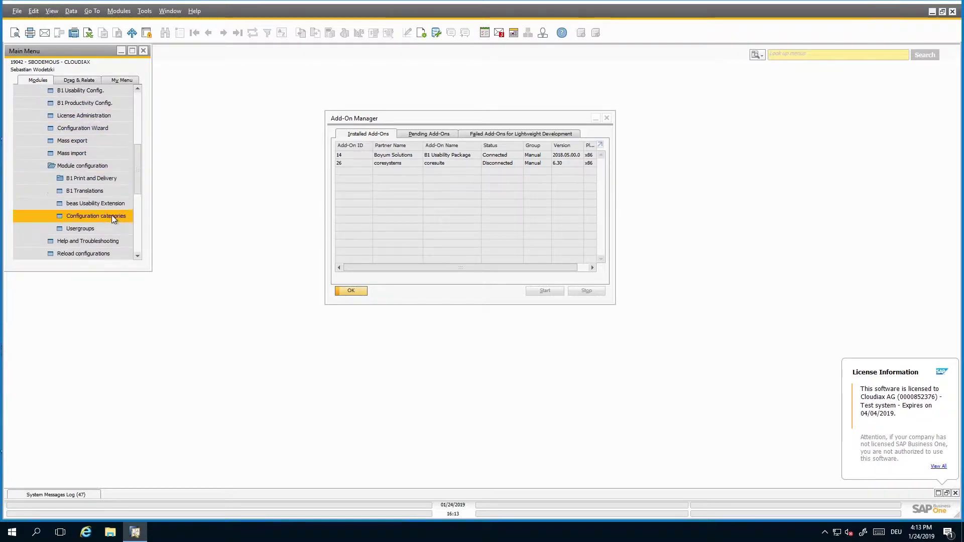
click(107, 180)
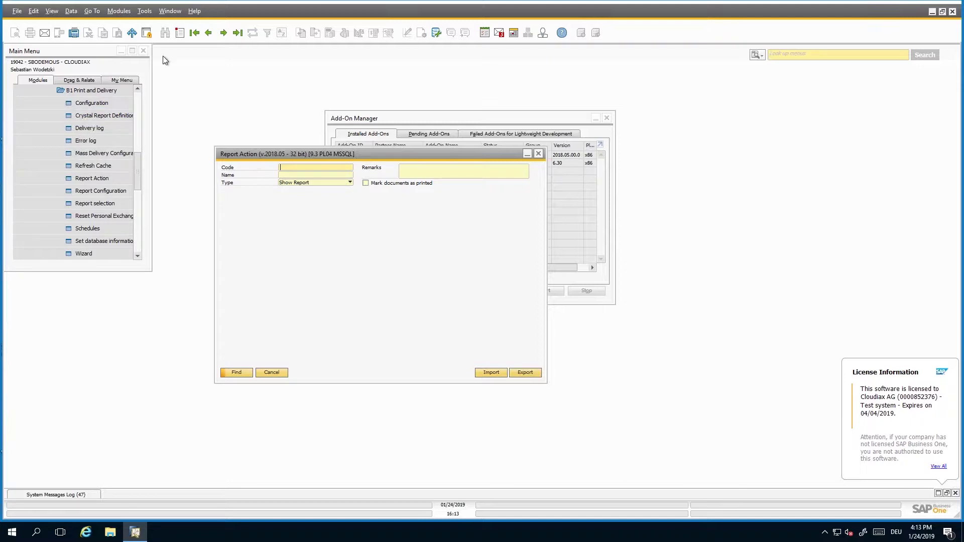
click(223, 32)
click(224, 33)
click(223, 33)
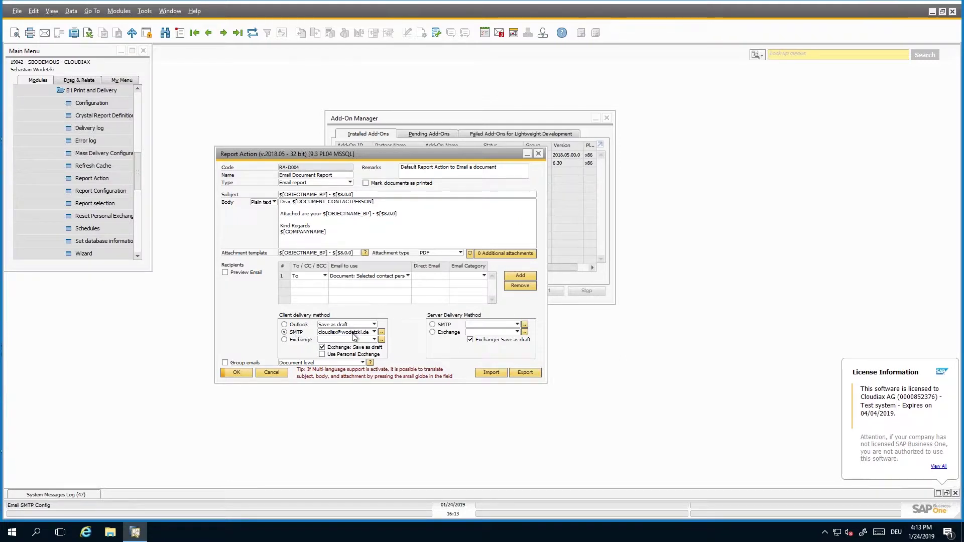
click(382, 333)
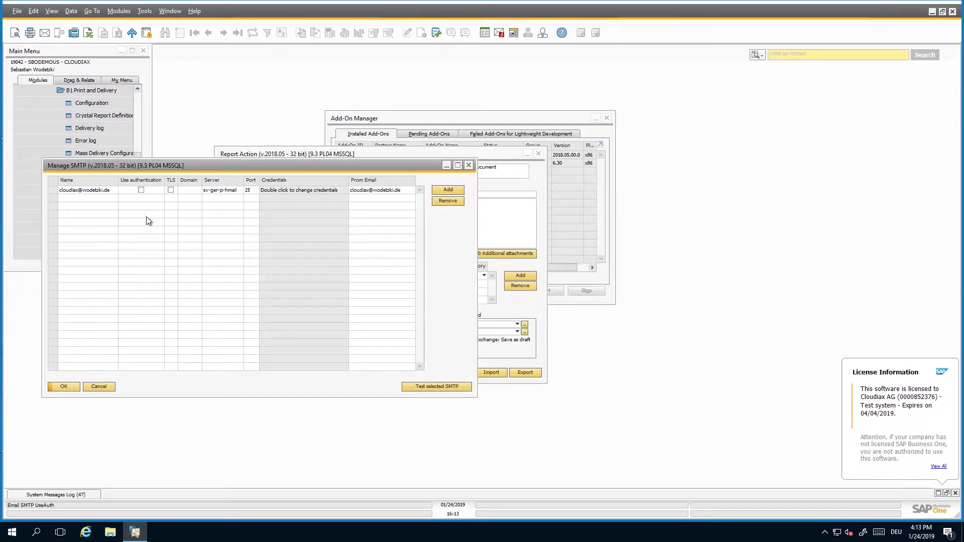
Review the sv-ger-p-hmail port 25 SMTP account, then cancel out of Manage SMTP.
drag(158, 170, 190, 186)
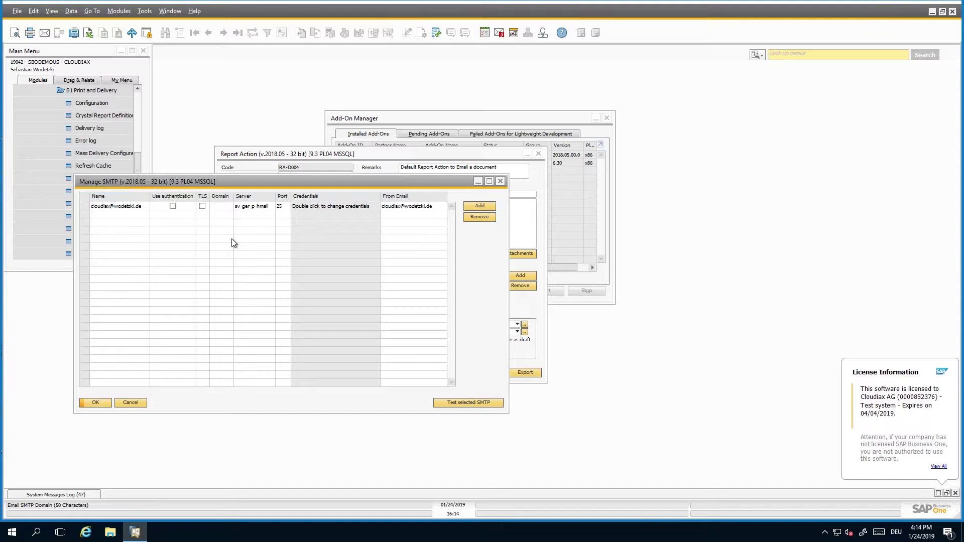
click(42, 254)
drag(260, 184, 360, 184)
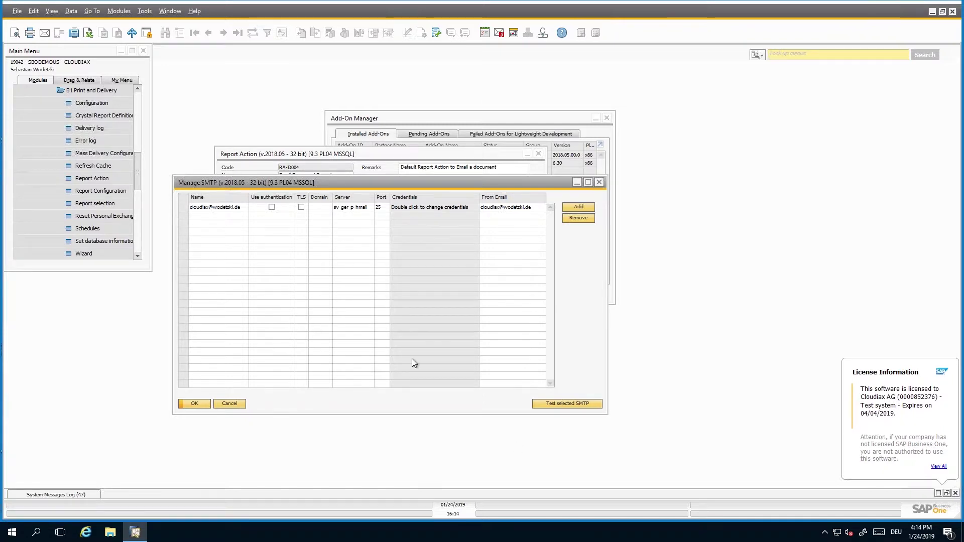
click(599, 182)
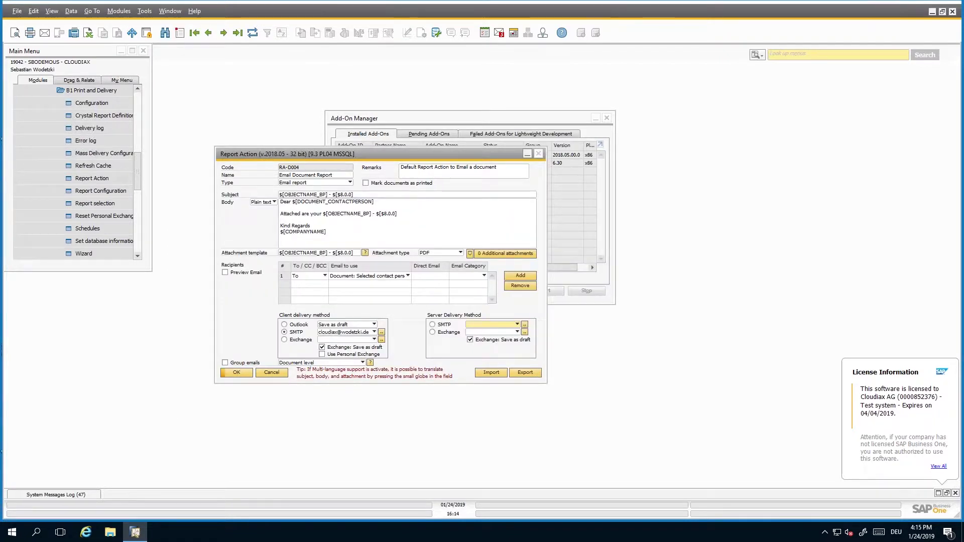
Close the Report Action window and collapse the navigation menu.
key(Escape)
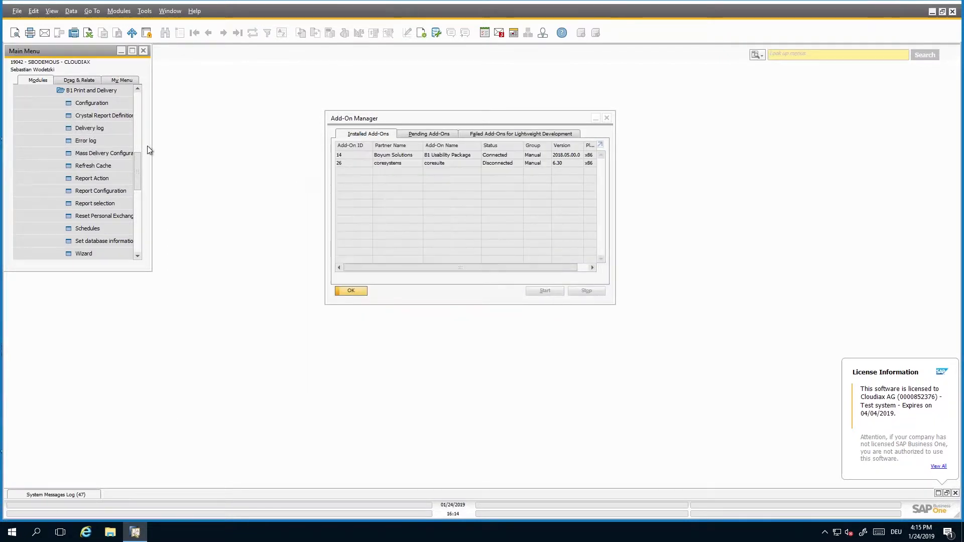
click(63, 89)
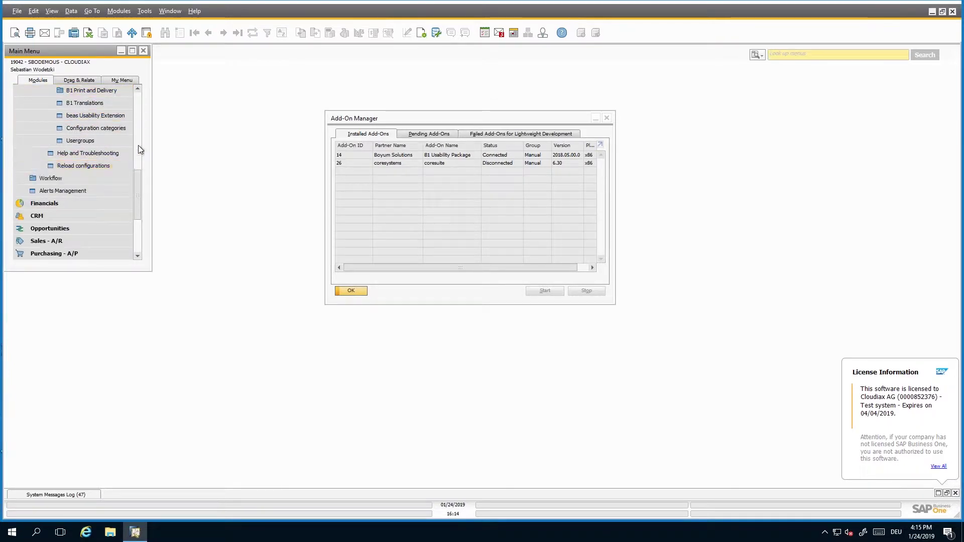
drag(137, 146, 138, 131)
click(47, 115)
scroll(70, 136, up, 5)
click(66, 93)
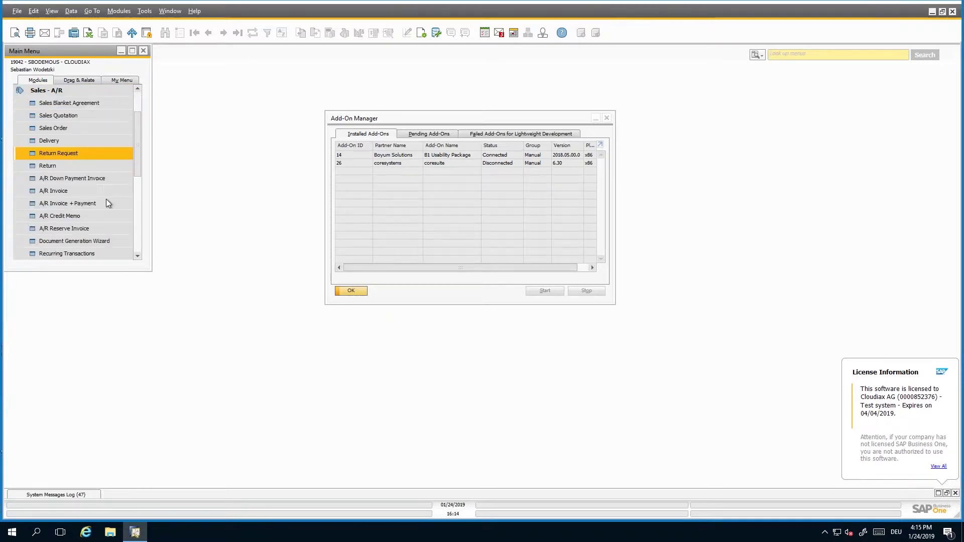
Load the last A/R invoice, 351, and email it through the SAP Business One mailer.
click(60, 191)
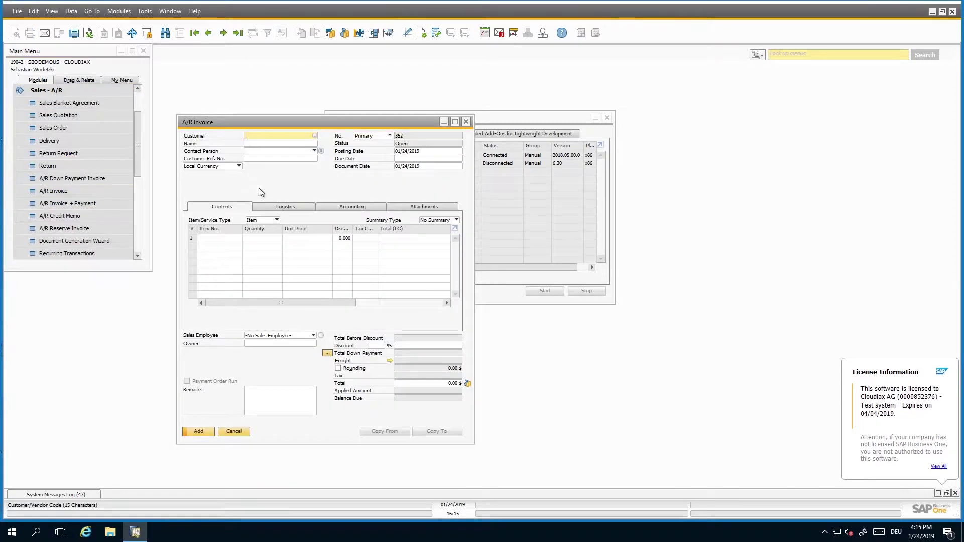
click(165, 33)
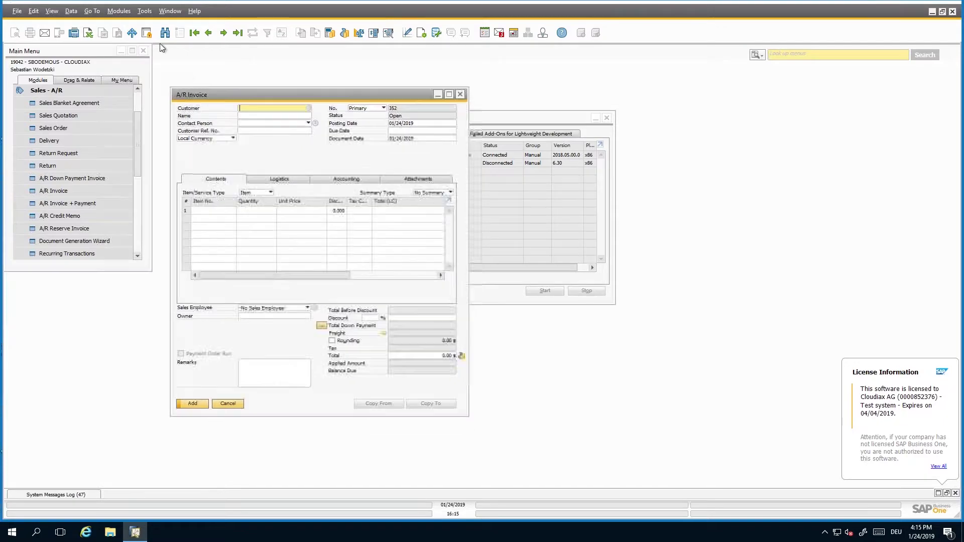
click(237, 34)
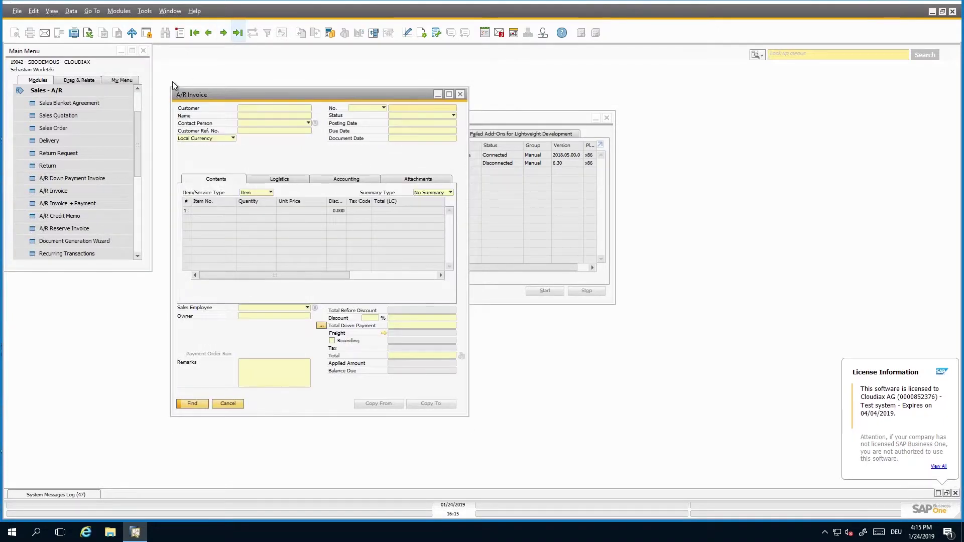
click(50, 36)
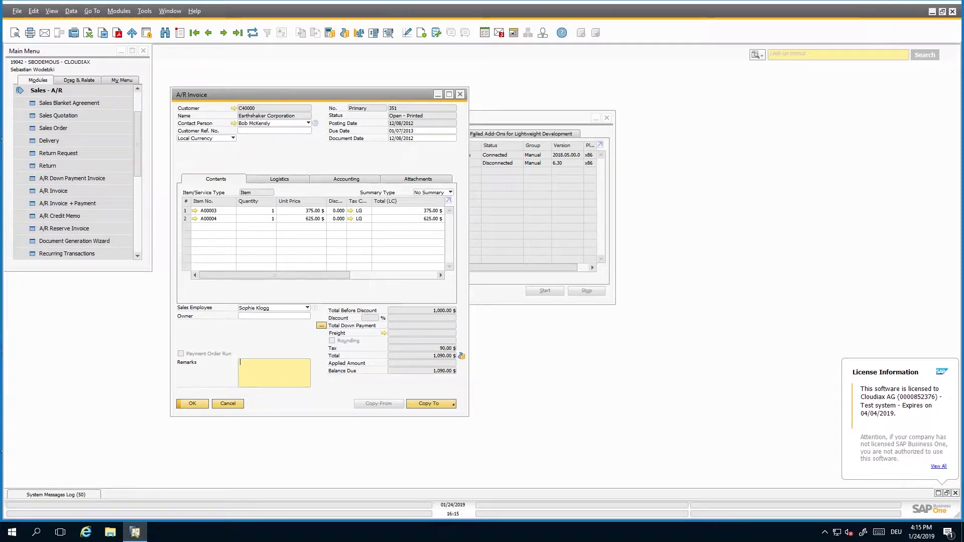
Refresh STRATO Webmail and open the newly arrived 'A/R Invoice - 351' email.
mouse_move(523, 4)
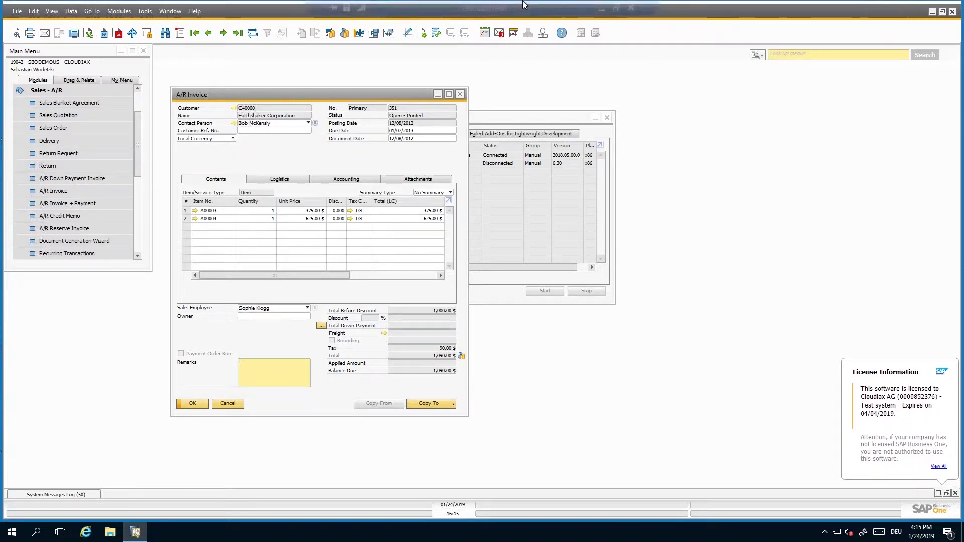
click(602, 8)
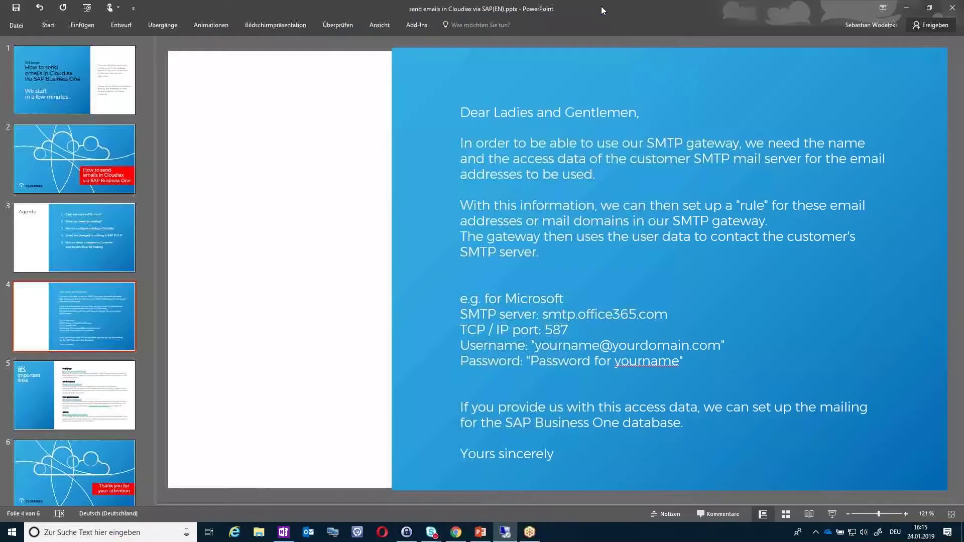
click(456, 532)
click(382, 7)
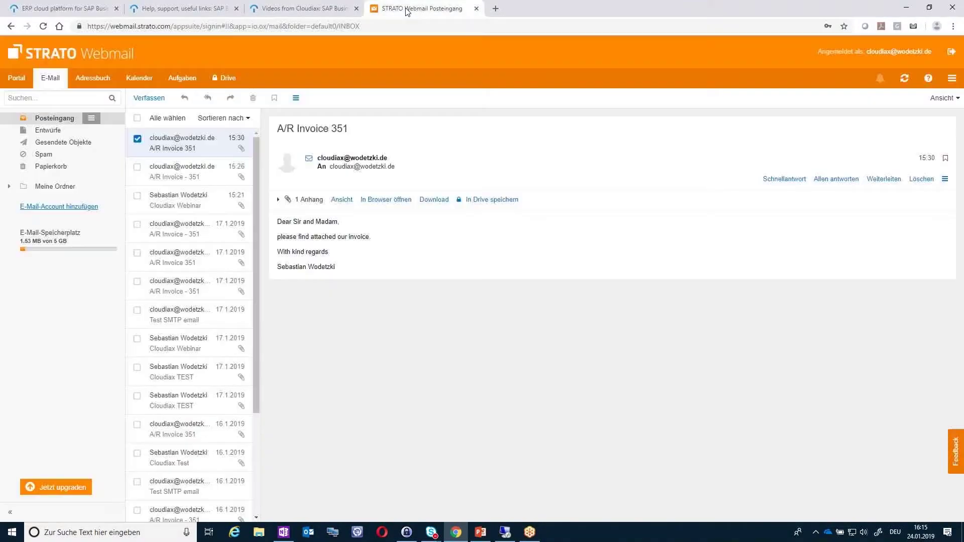
click(906, 82)
click(182, 149)
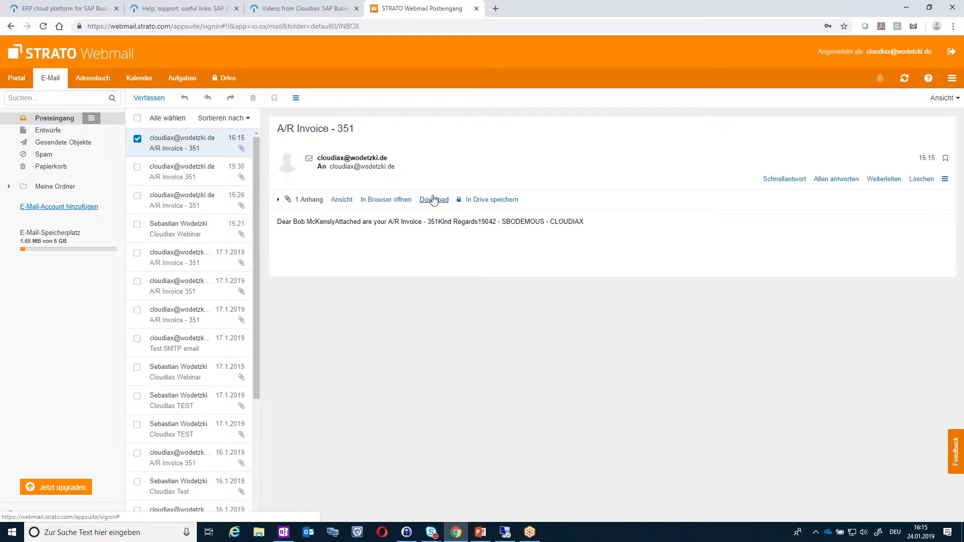
click(918, 10)
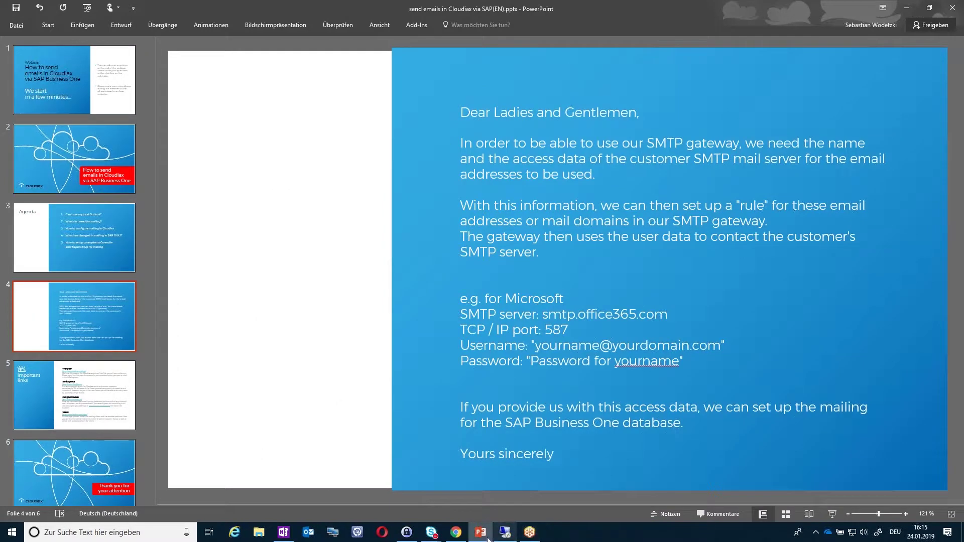
Stop the B1 Usability Package add-on in the Add-On Manager.
click(506, 533)
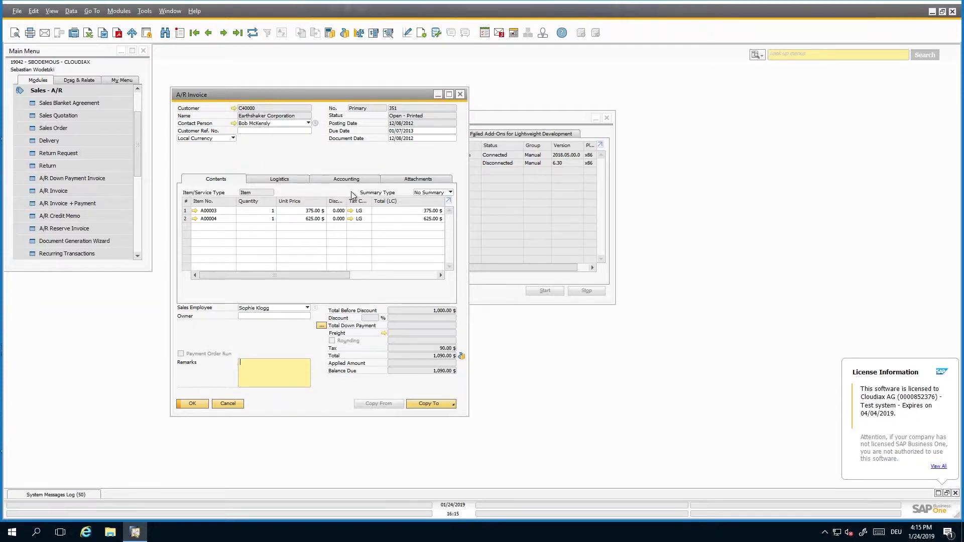
drag(329, 93, 665, 89)
drag(429, 119, 315, 152)
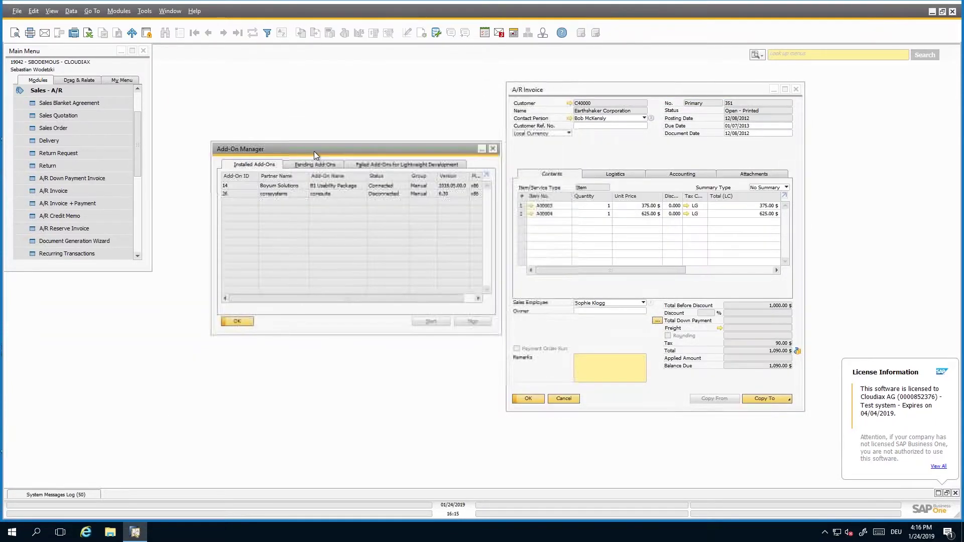
click(354, 186)
click(472, 322)
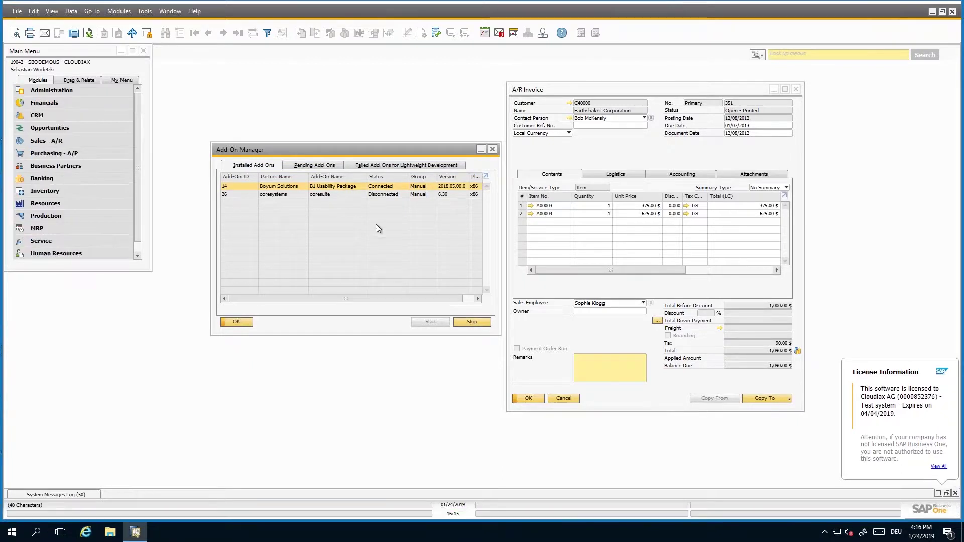
Start the coresuite add-on, close the invoice, and dismiss the four license expiry notices.
click(327, 196)
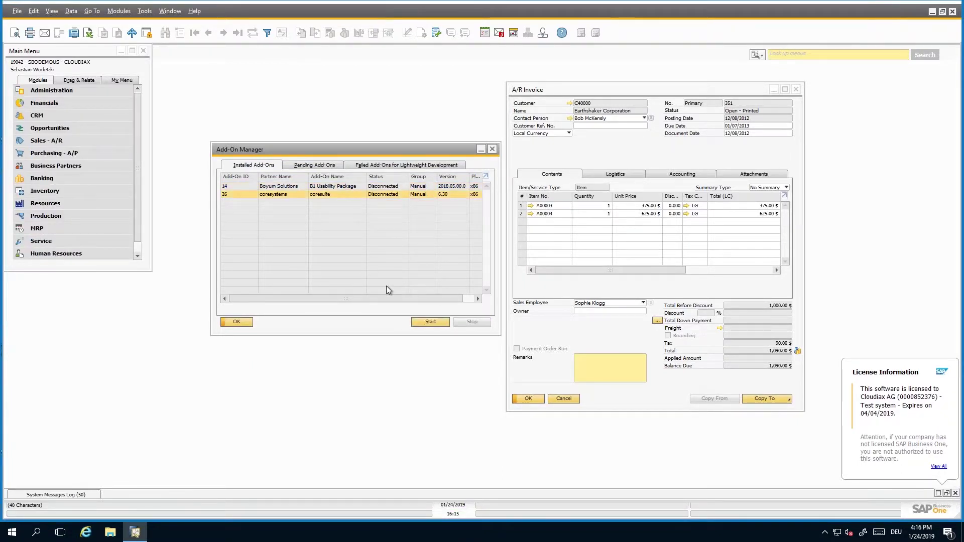
click(796, 89)
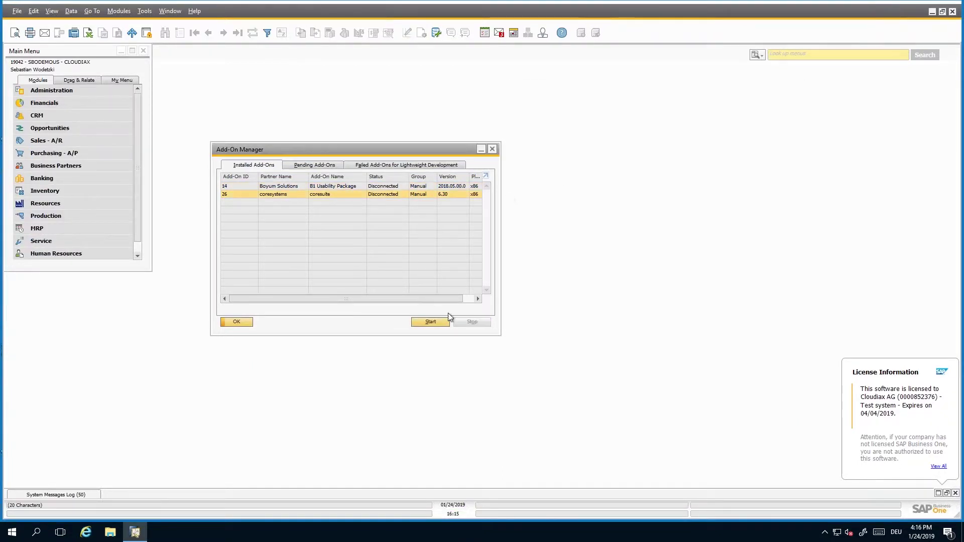
click(431, 322)
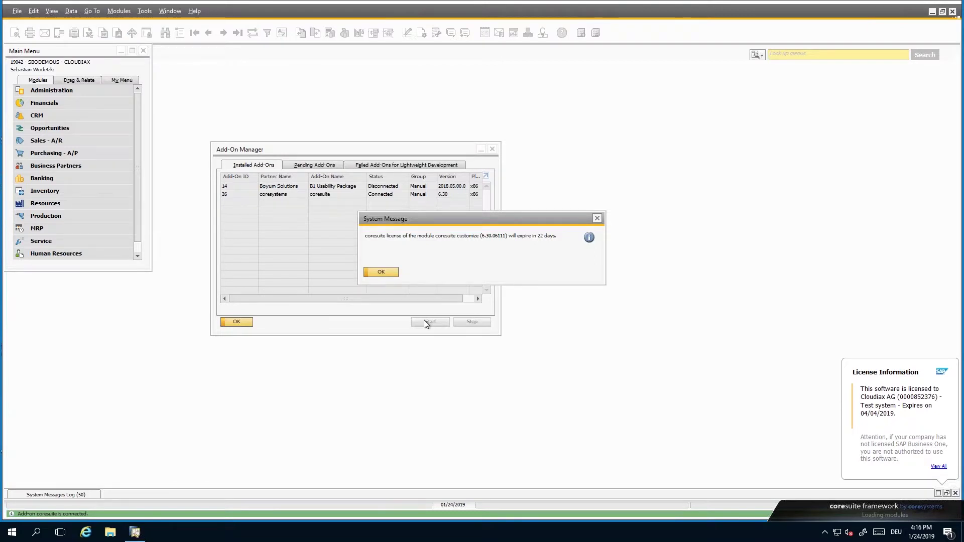
click(386, 272)
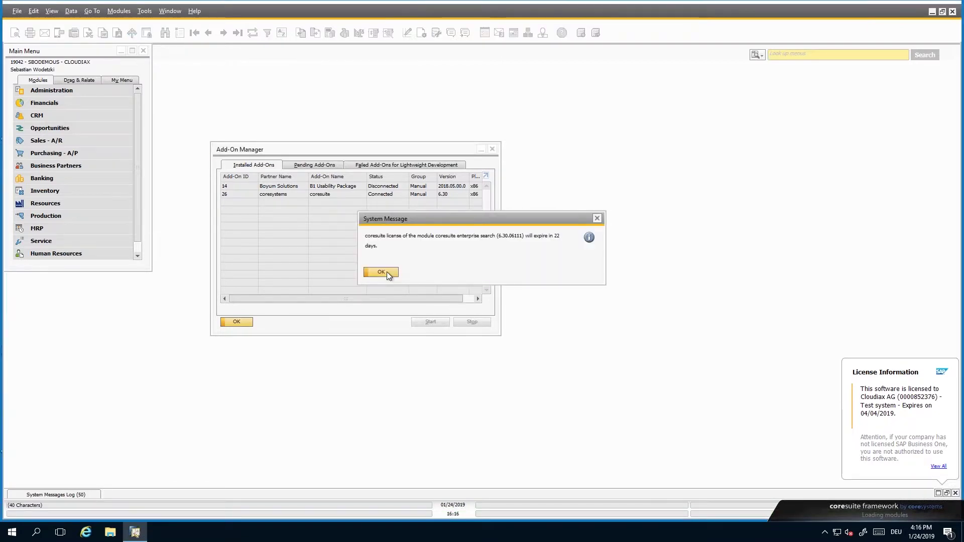
click(387, 272)
click(387, 274)
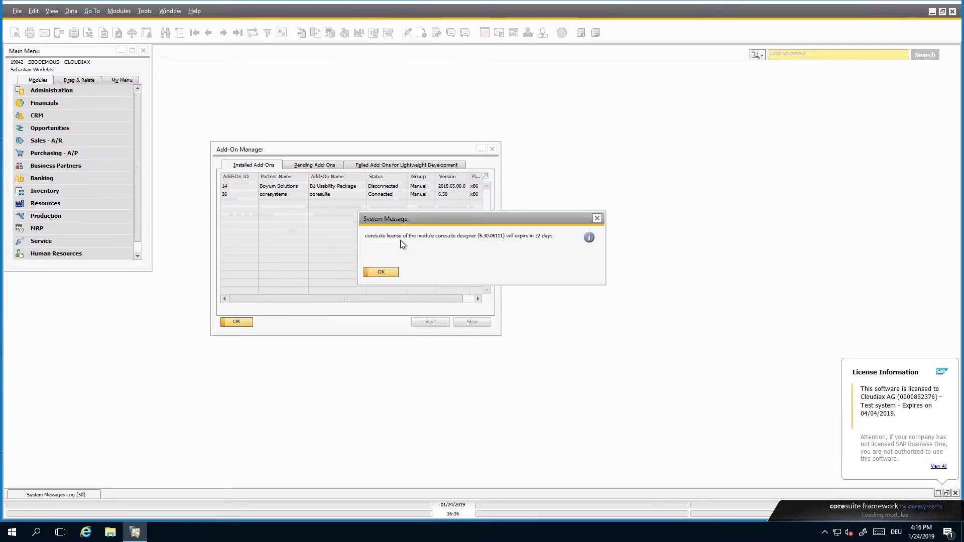
click(387, 272)
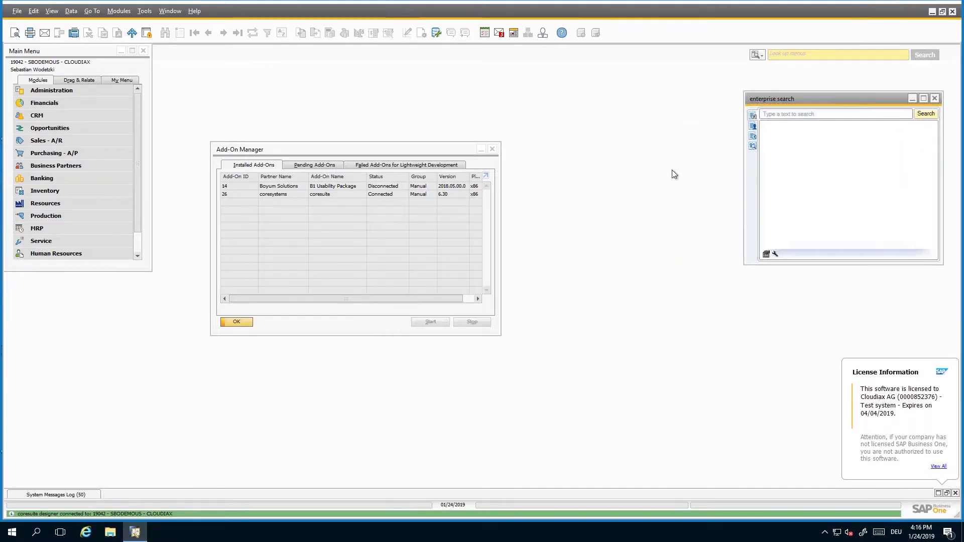
Load A/R invoice 351 via Sales - A/R and send it with its PDF attached.
drag(316, 149, 411, 134)
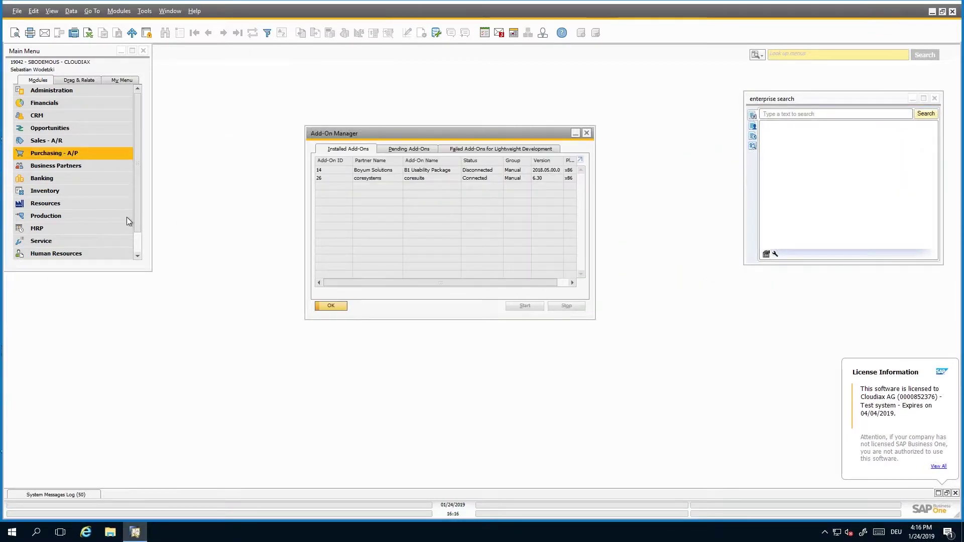
click(89, 95)
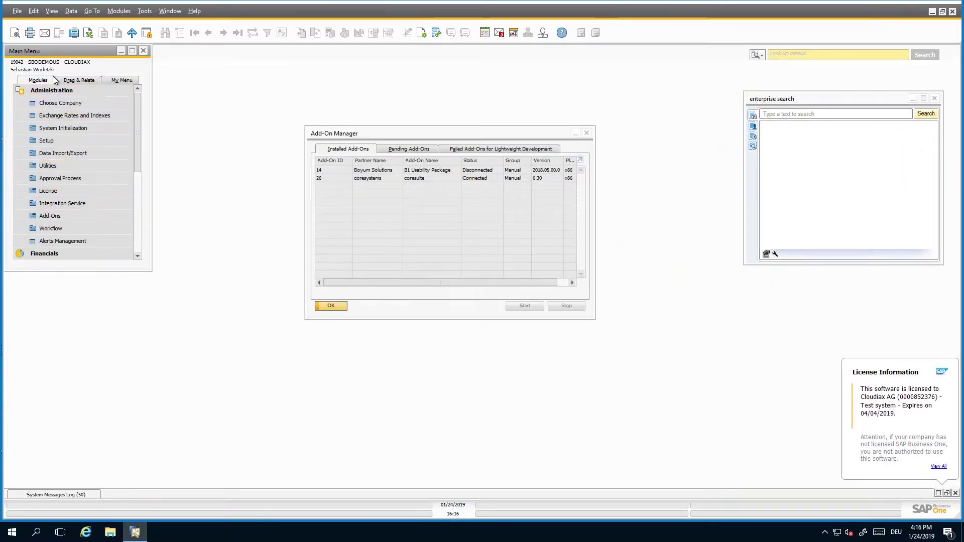
click(55, 91)
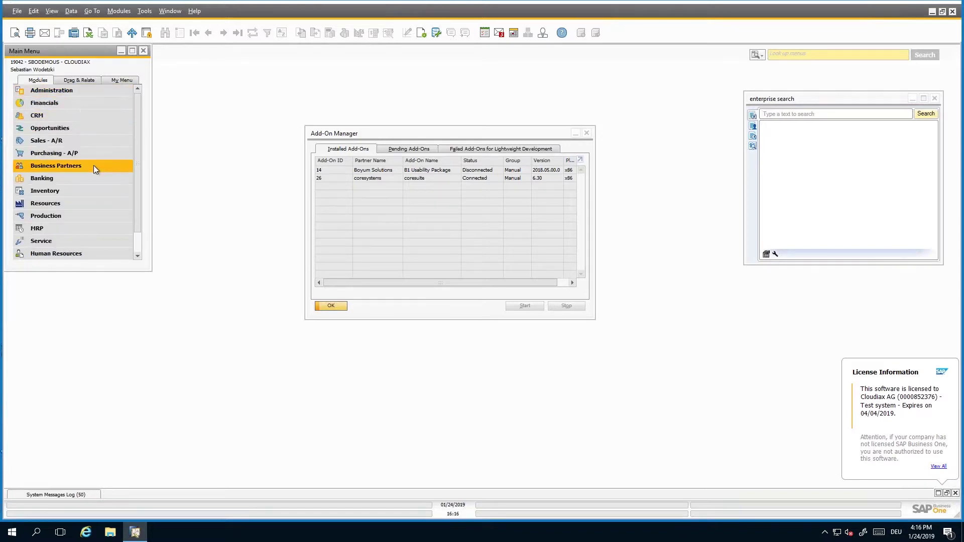
click(64, 141)
click(66, 191)
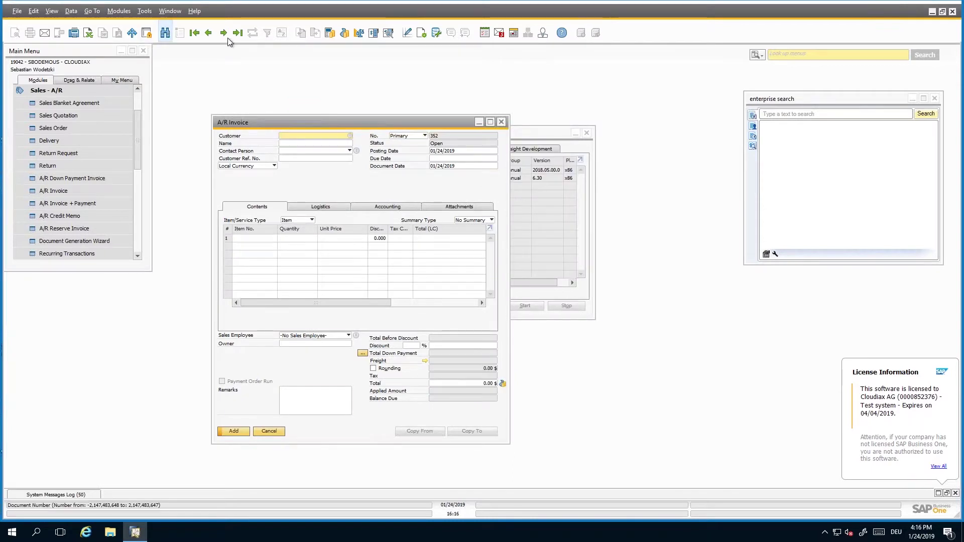
click(238, 32)
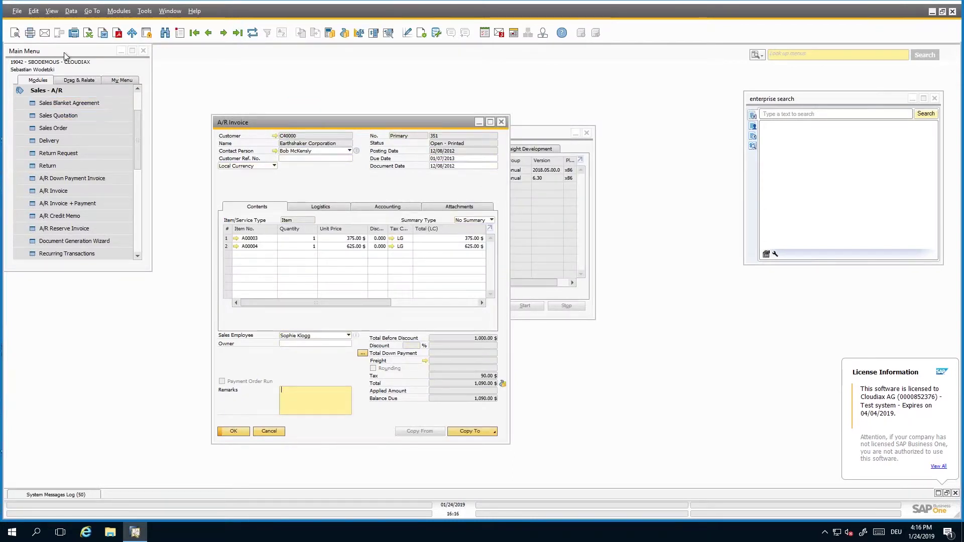
click(44, 32)
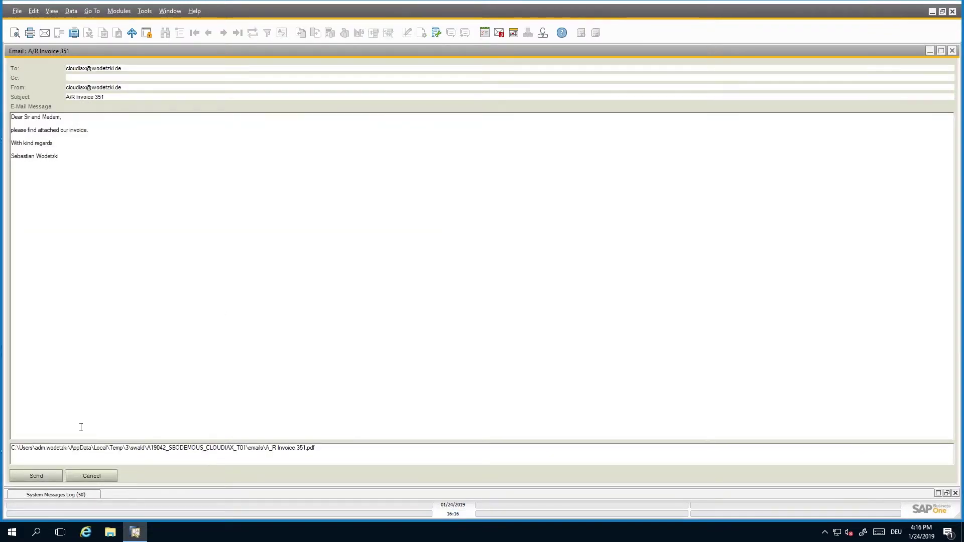
click(36, 476)
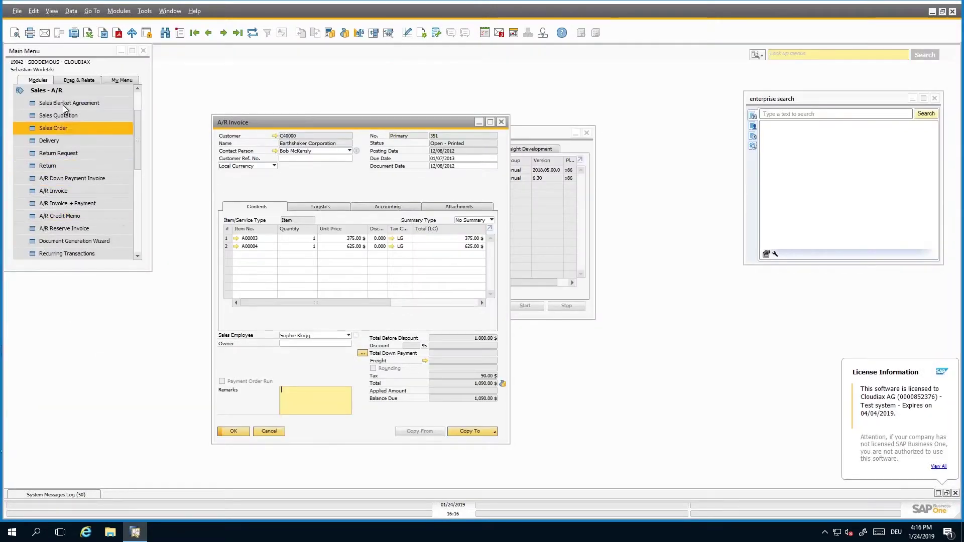
click(61, 92)
Open coresuite designer Configuration's Email(Smtp) settings showing server sv-ger-p-hmail, port 25.
click(73, 92)
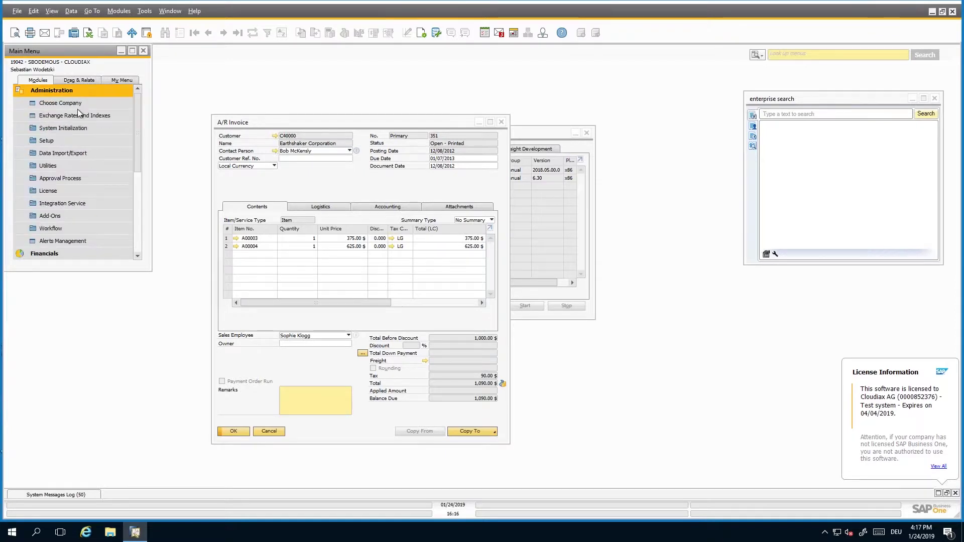
click(73, 215)
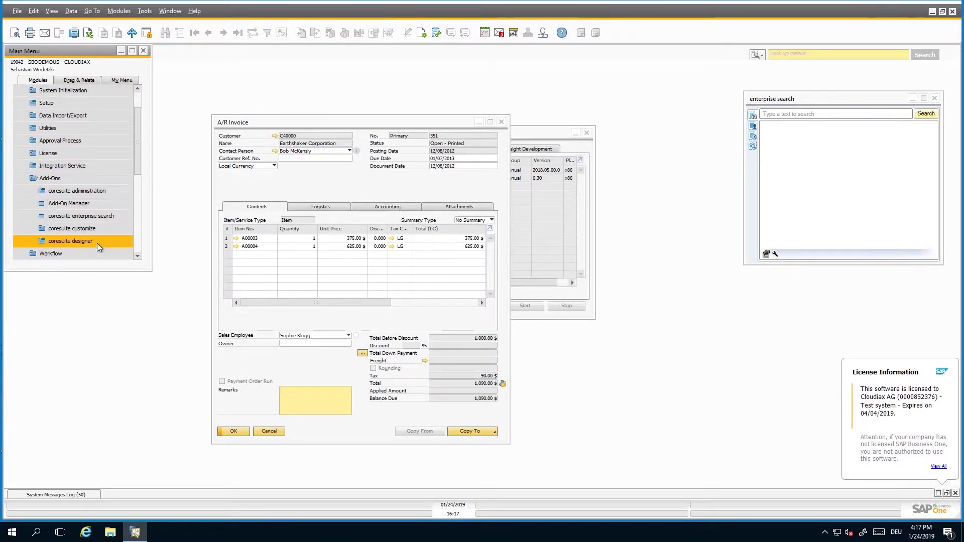
click(97, 243)
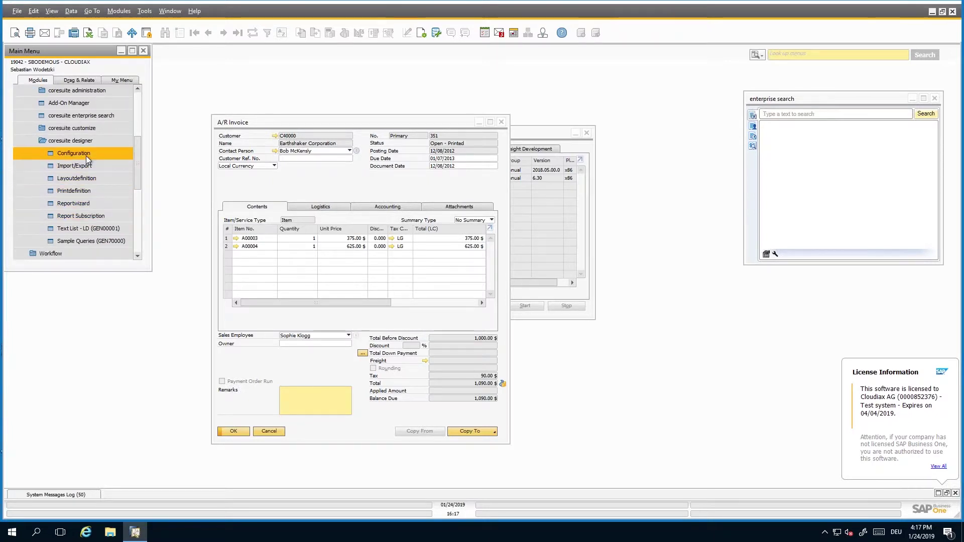
click(86, 157)
click(452, 205)
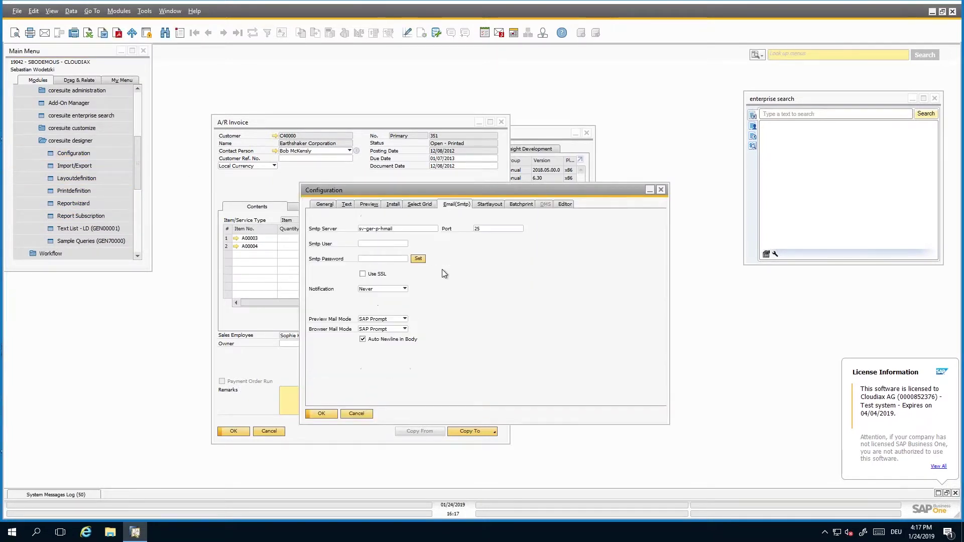
click(396, 228)
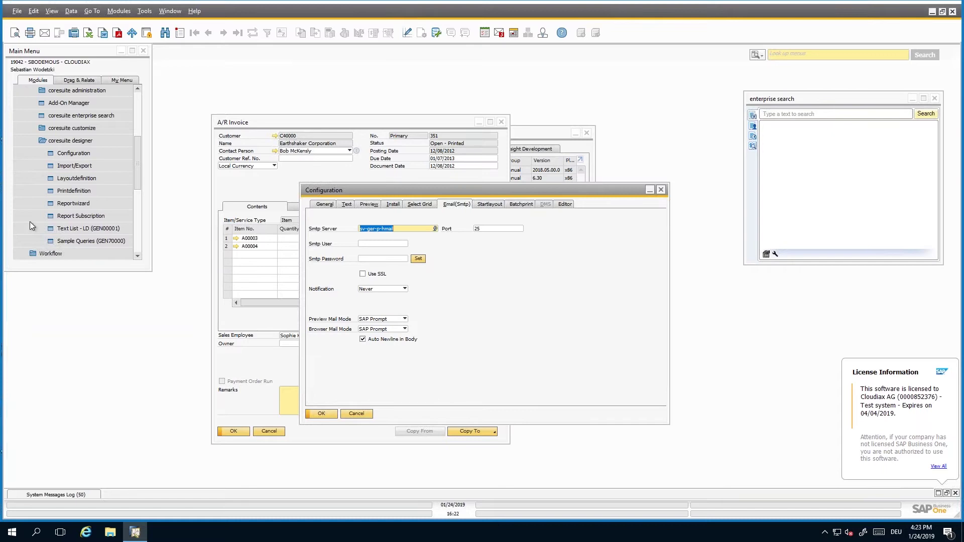
Close the Configuration, A/R Invoice and Add-On Manager windows, then show PowerPoint slide 5's important links.
click(366, 415)
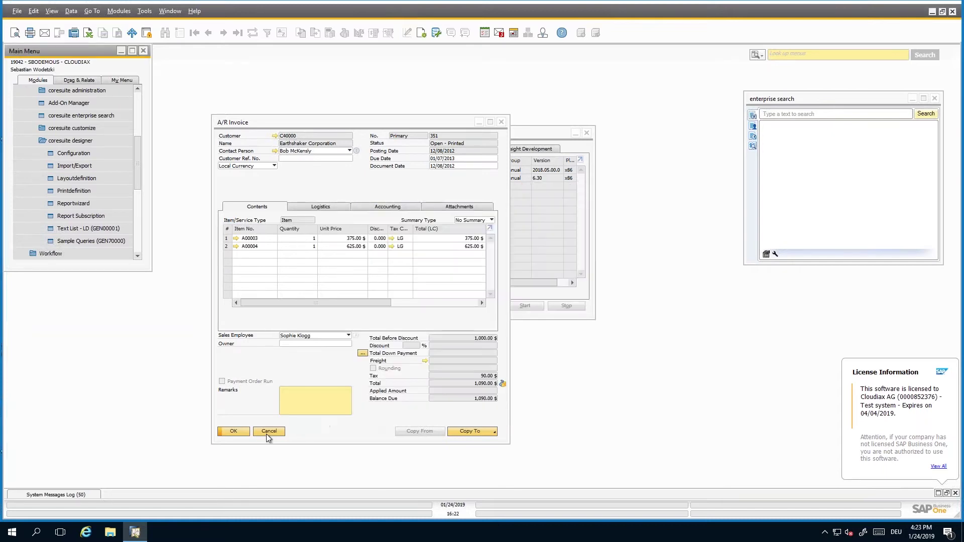
click(269, 431)
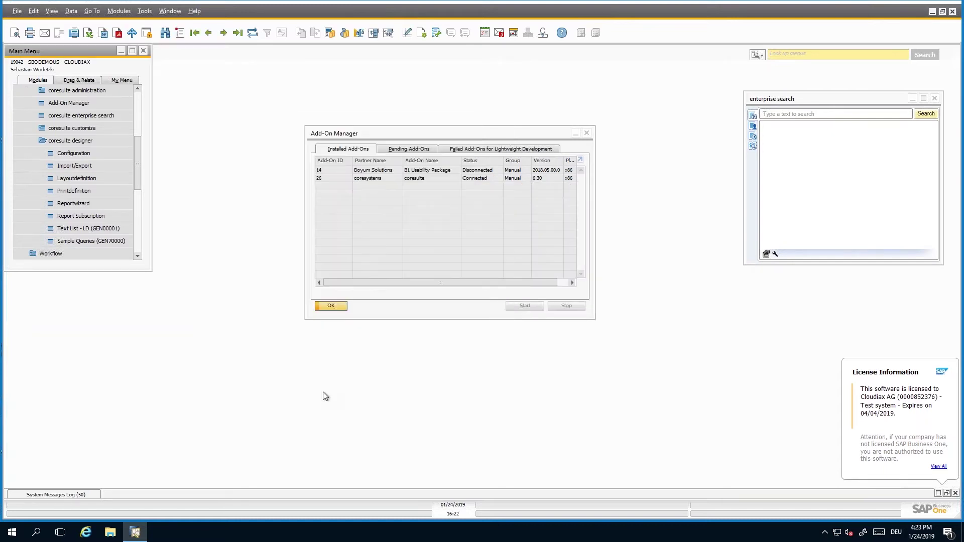
click(341, 306)
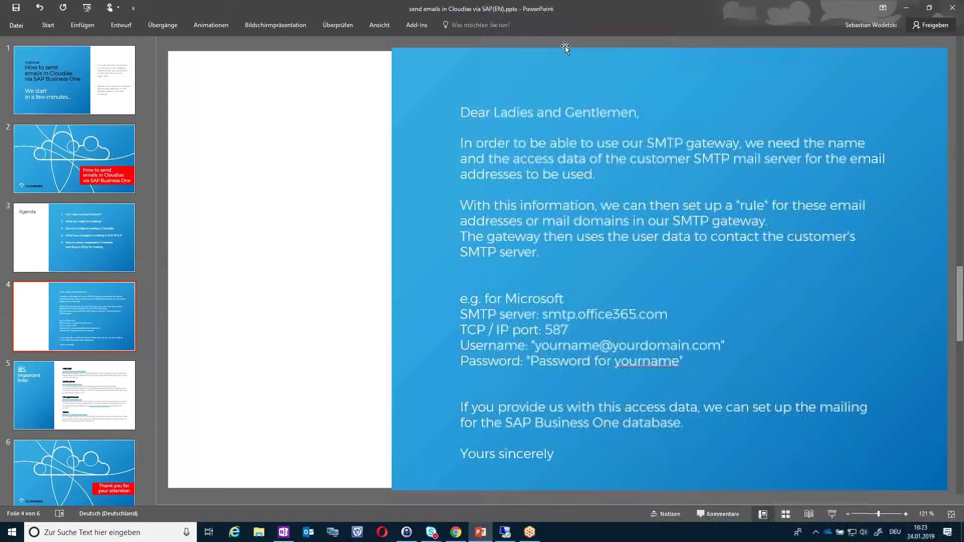
click(602, 8)
click(75, 395)
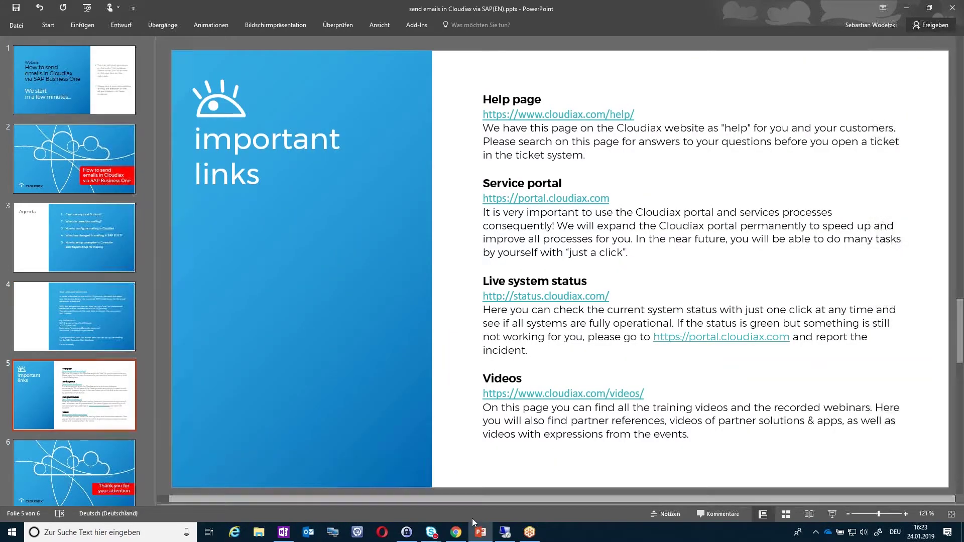
Switch to Chrome and bring up the Cloudiax home page tab, passing the Videos tab.
click(456, 532)
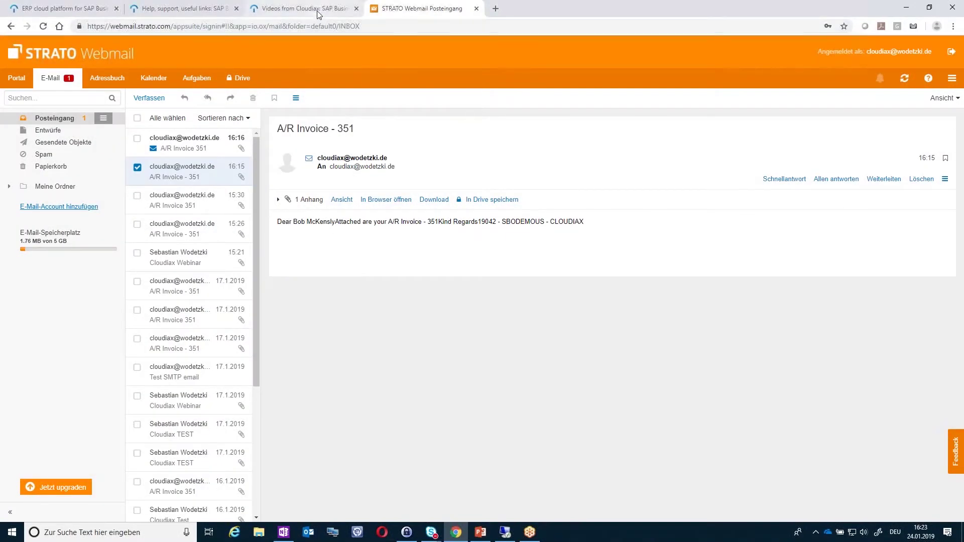
click(317, 10)
click(63, 9)
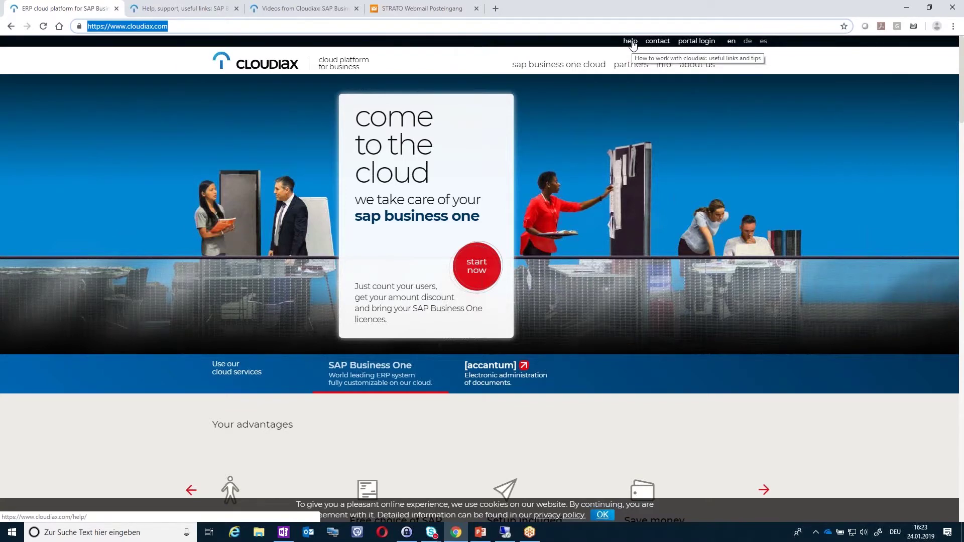
Browse the Cloudiax help page's topic cards, then switch to the Videos from Cloudiax page.
click(189, 11)
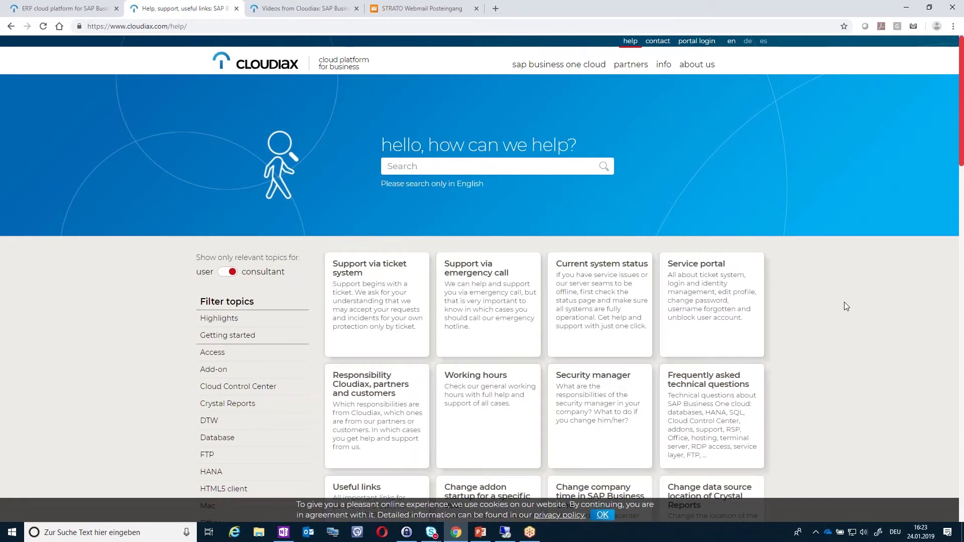
scroll(846, 303, down, 3)
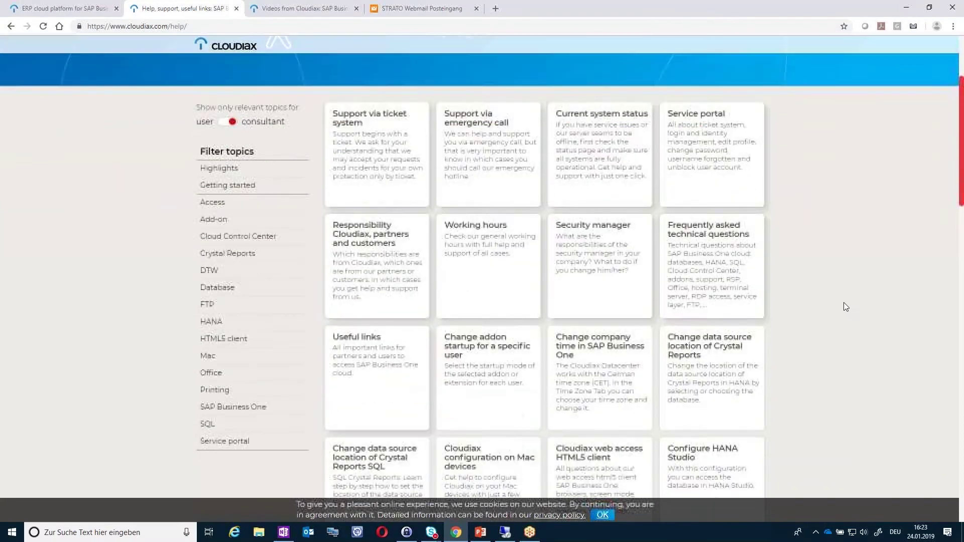
scroll(815, 309, down, 4)
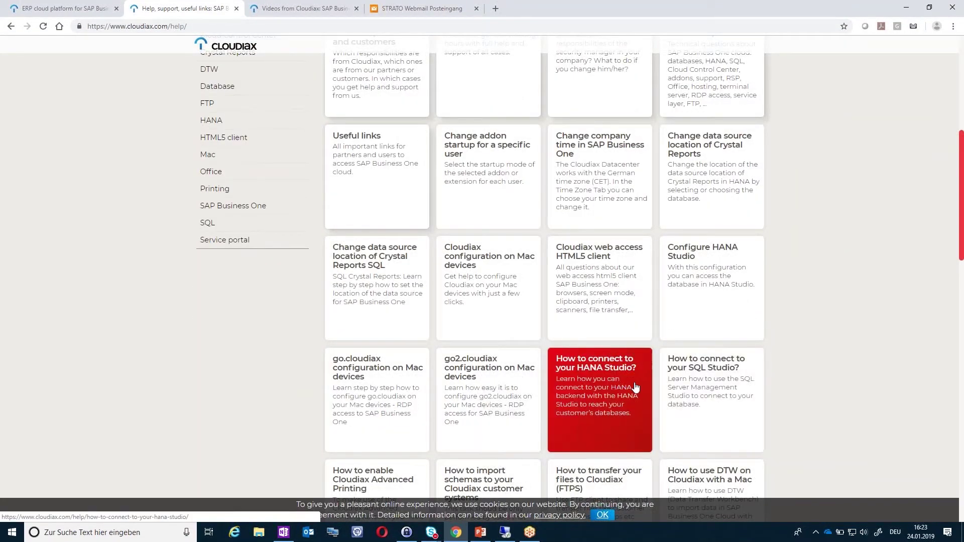
scroll(799, 372, down, 3)
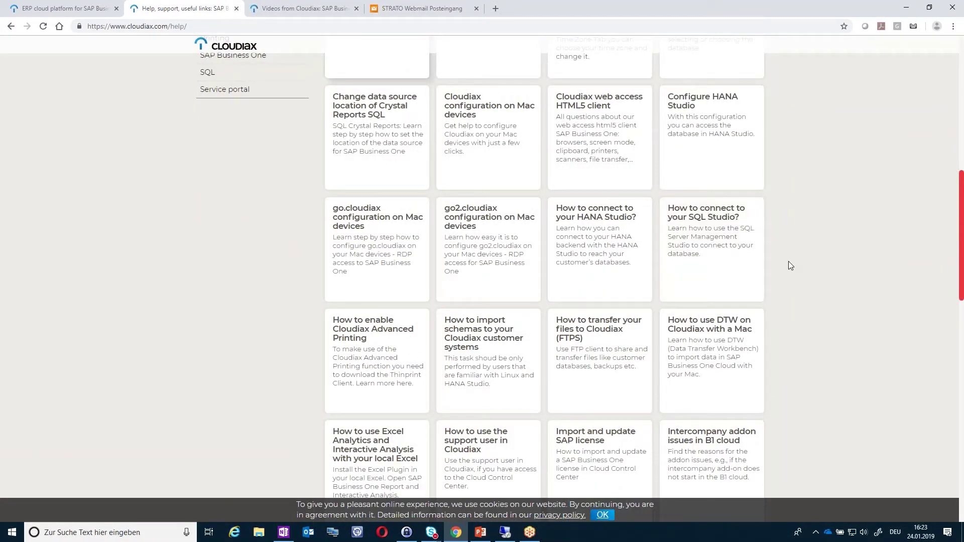
scroll(788, 261, down, 4)
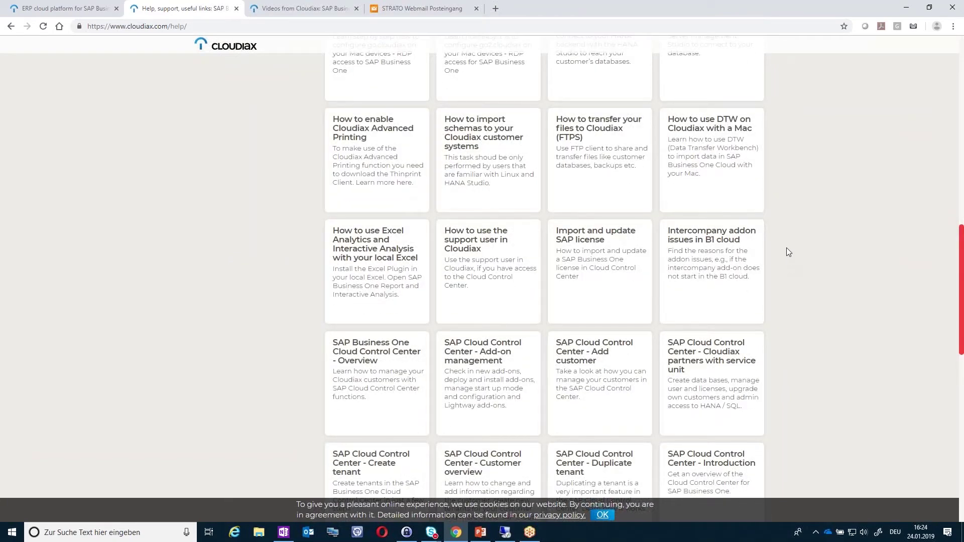
scroll(648, 253, up, 2)
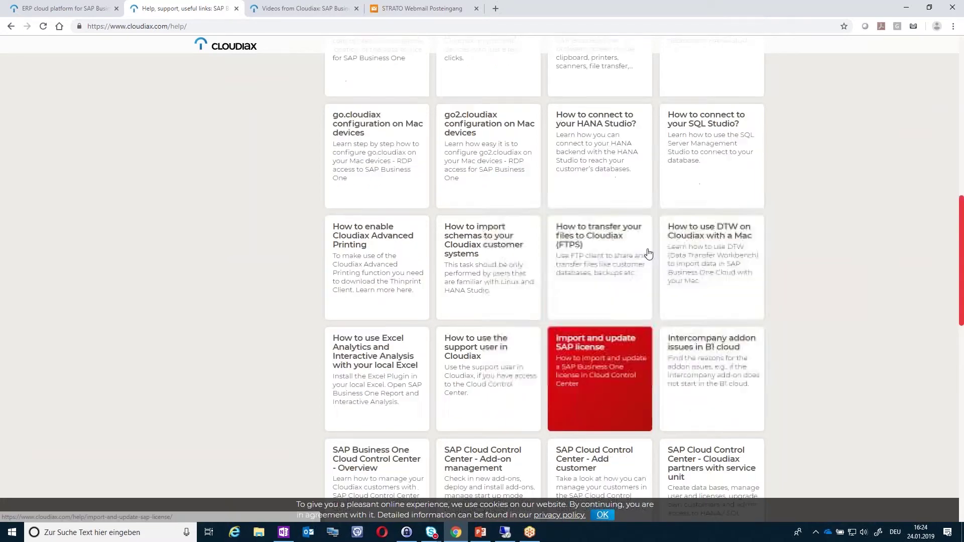
scroll(648, 254, up, 12)
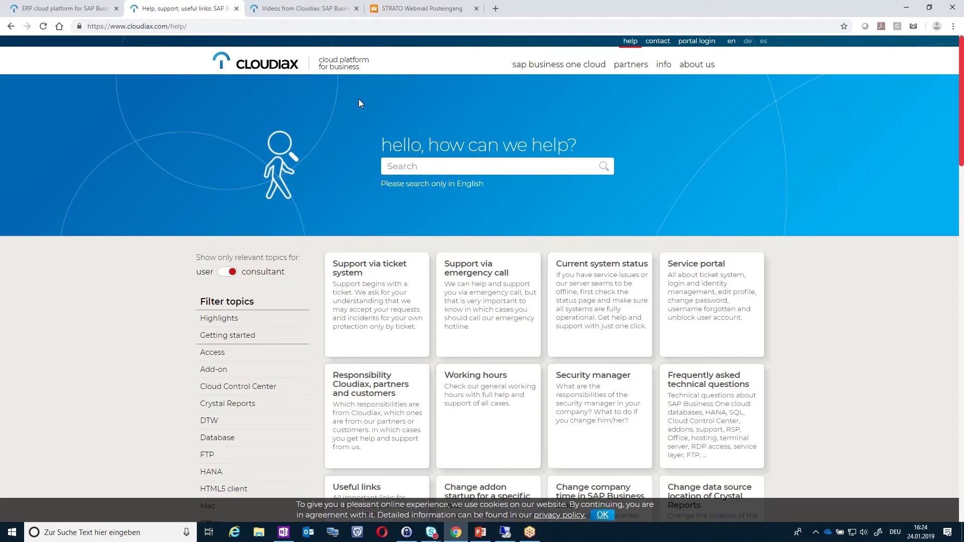
click(277, 17)
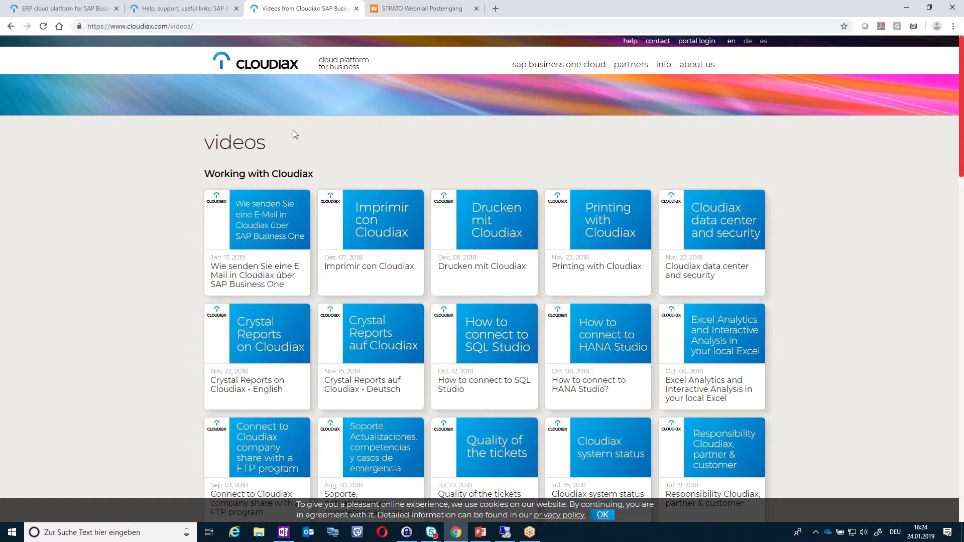
Look over the training video tiles on the Cloudiax videos page.
scroll(252, 132, down, 4)
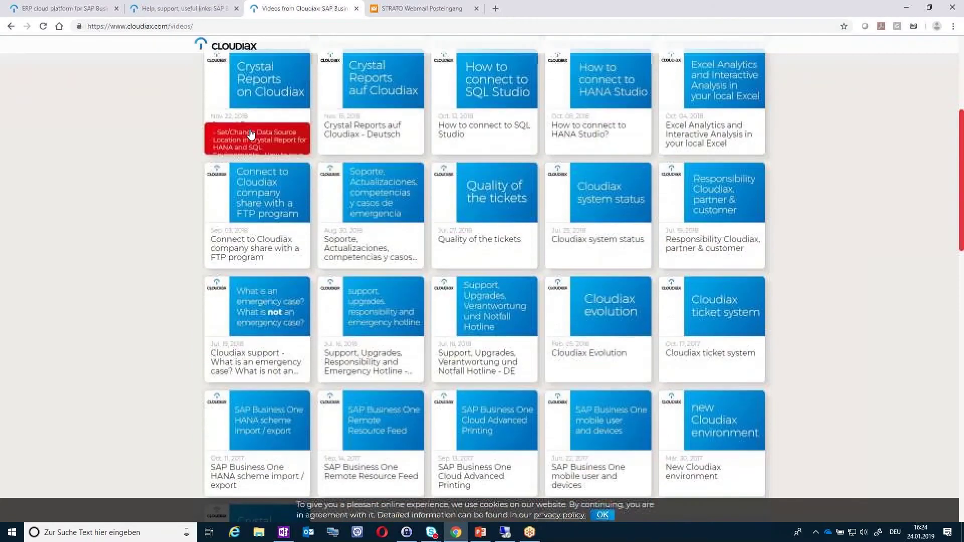
scroll(252, 132, up, 4)
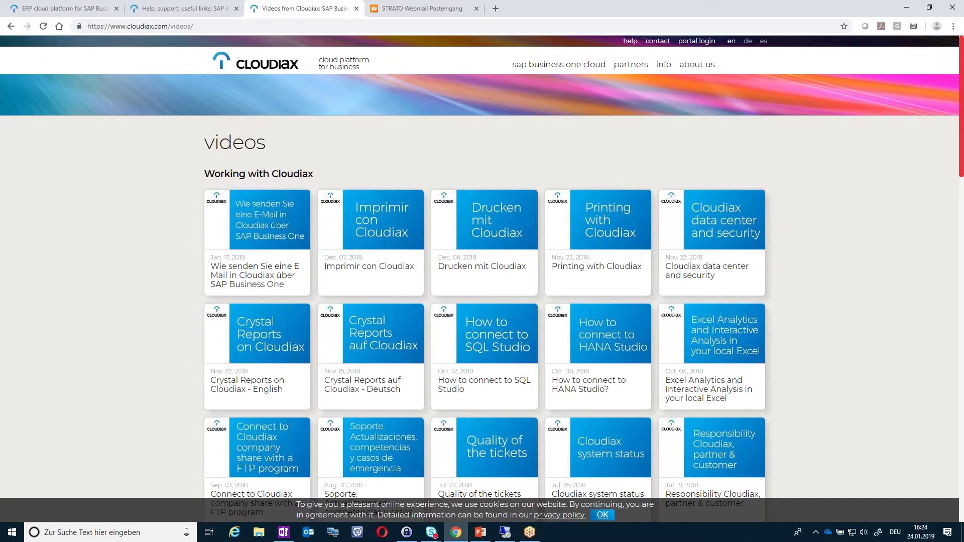
mouse_move(237, 226)
mouse_move(645, 228)
Minimize Chrome and PowerPoint, then restore Chrome.
click(461, 536)
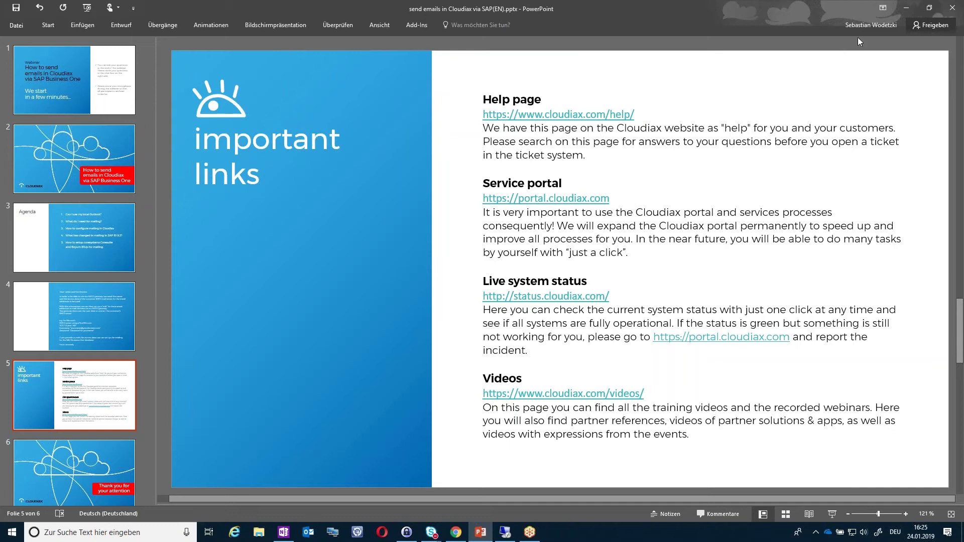
click(909, 12)
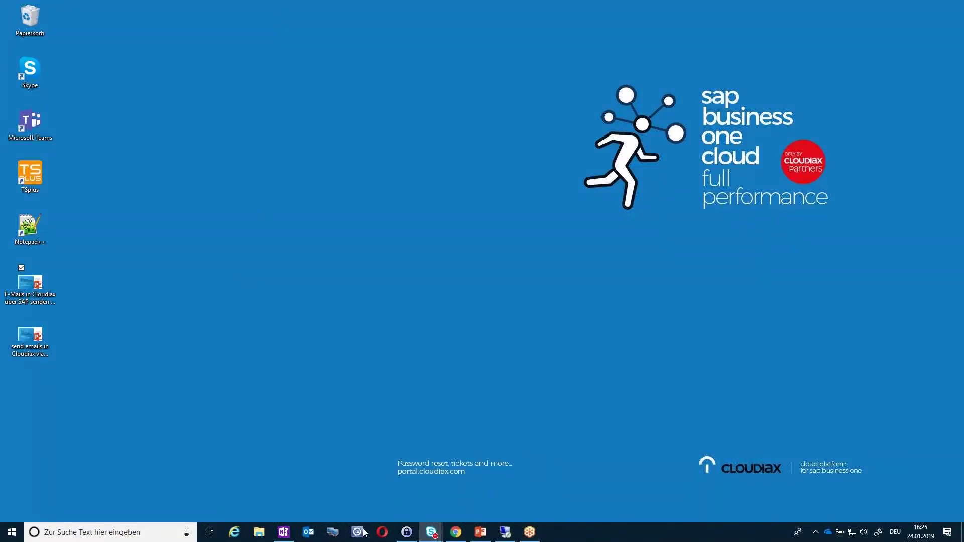
click(457, 533)
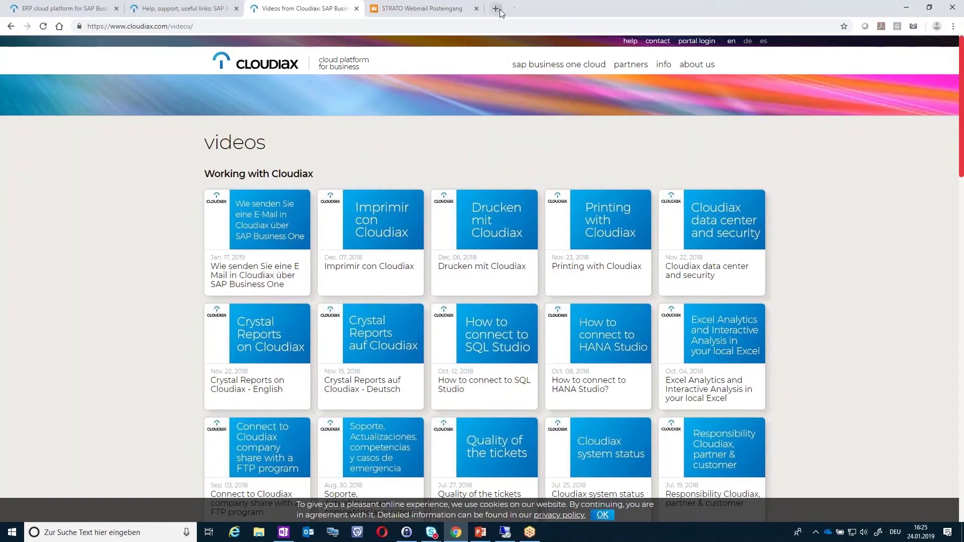
Load status.cloudiax.com in a new Chrome tab.
click(498, 8)
text(http:)
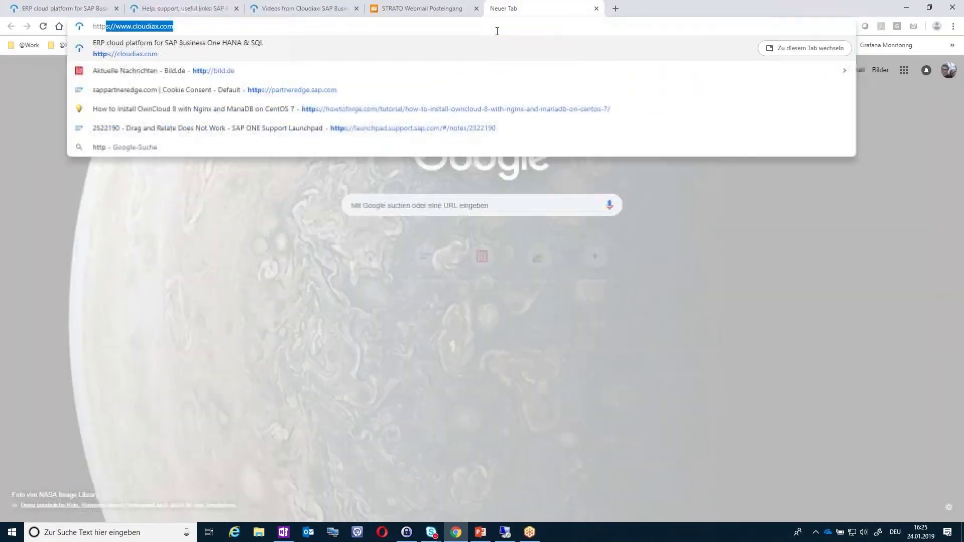
key(BackSpace)
key(BackSpace)
key(BackSpace)
key(BackSpace)
key(BackSpace)
key(BackSpace)
text(sta)
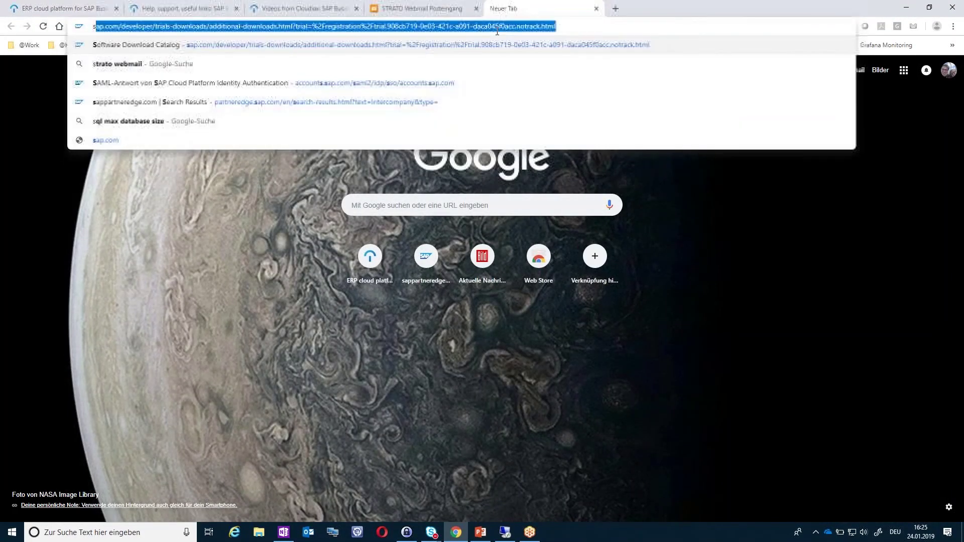
text(tus.cloudia)
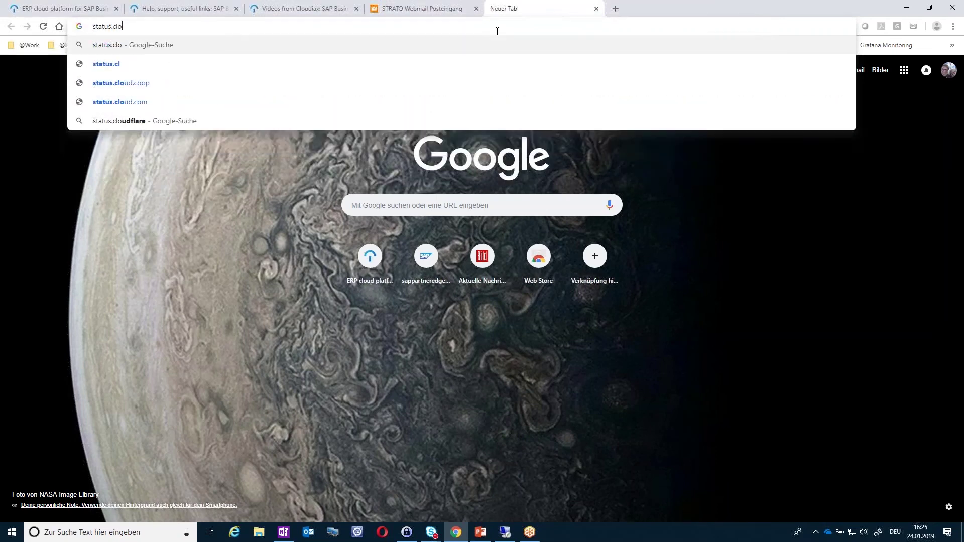
text(x.com)
key(Return)
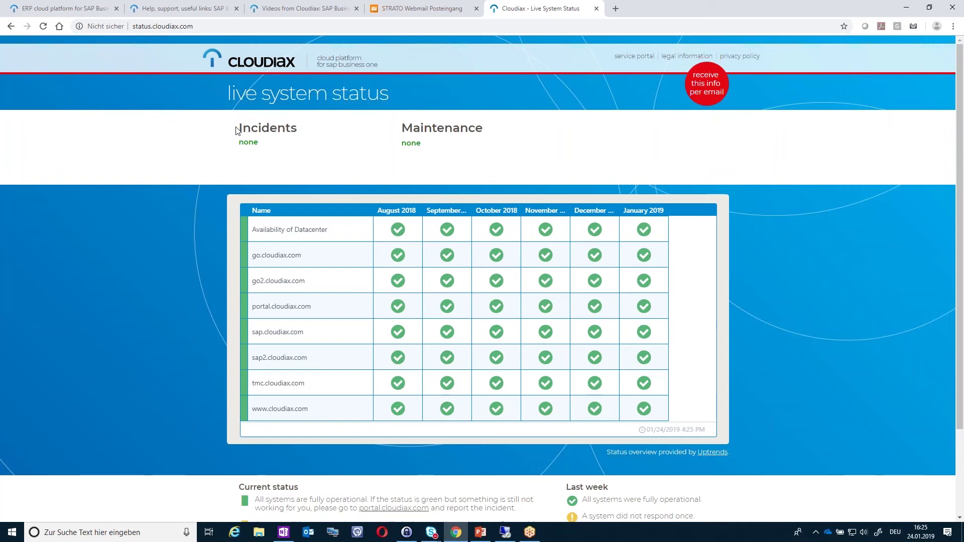
drag(238, 130, 295, 145)
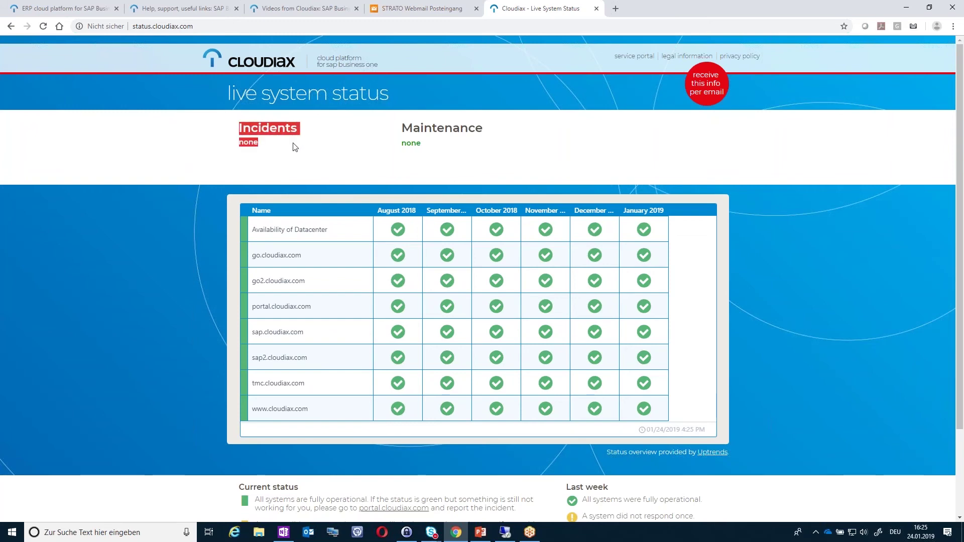
drag(402, 129, 484, 130)
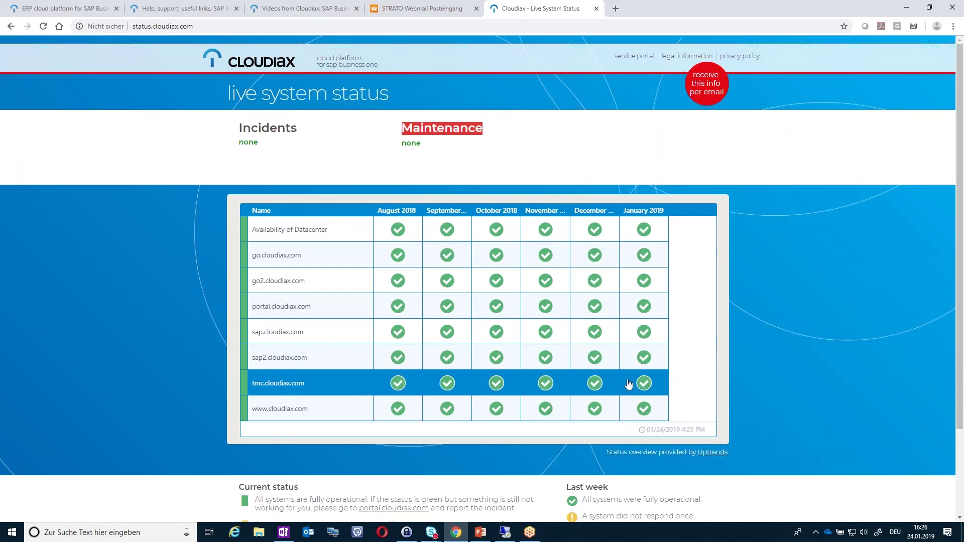
scroll(492, 387, down, 2)
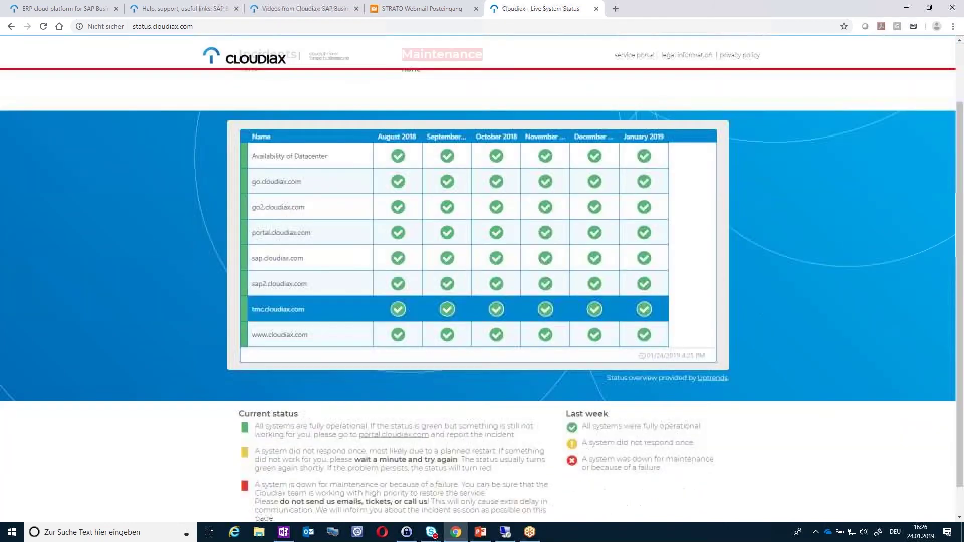
scroll(255, 340, up, 2)
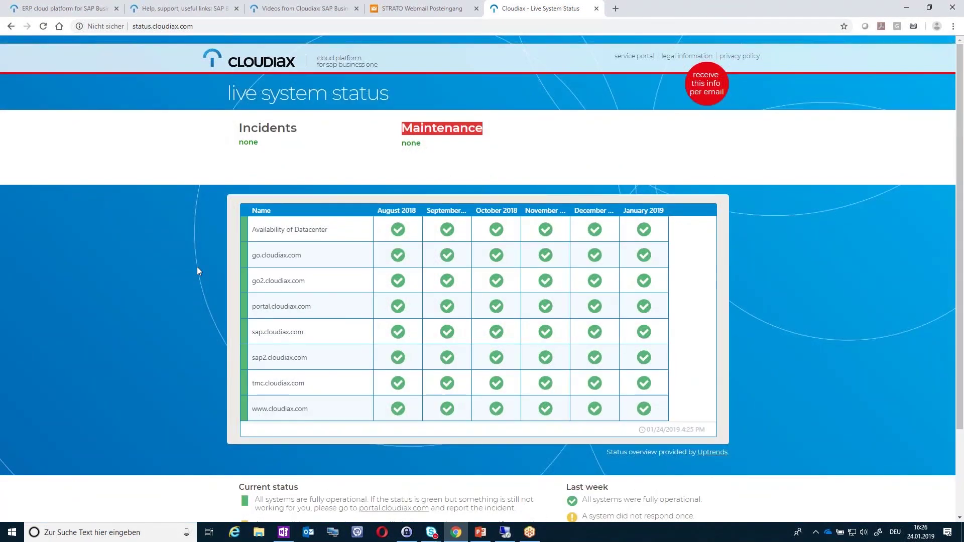